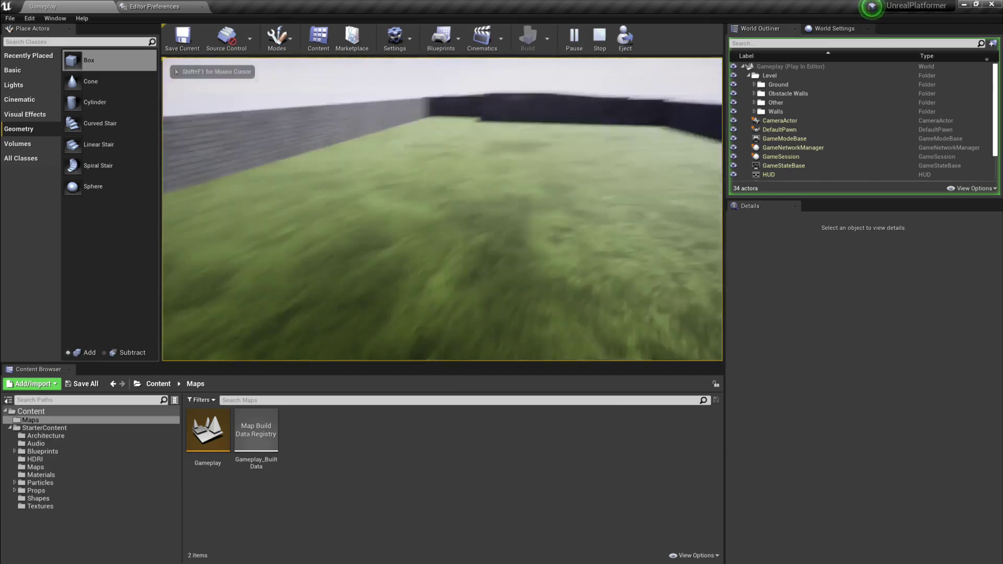
Fly through the running level, detach from the pawn to examine its sphere from outside, and stop the play session
{"action": "key", "text": "w"}
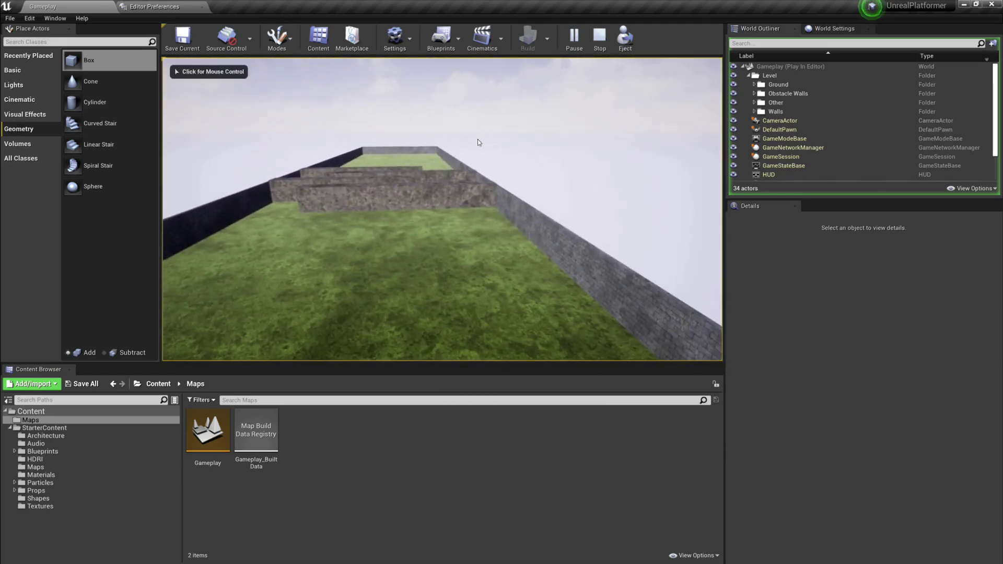
{"action": "left_click", "coordinate": [626, 40]}
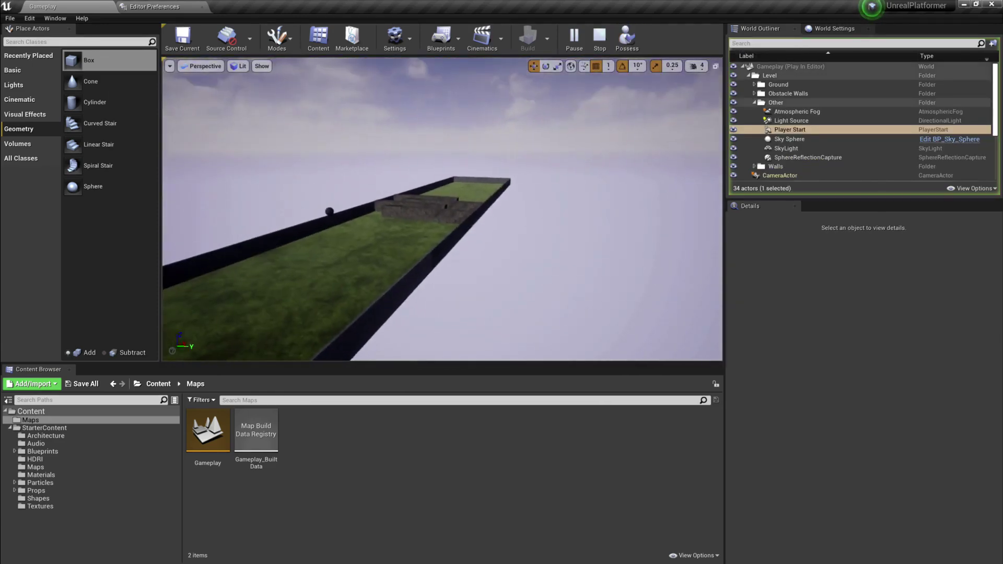
{"action": "key", "text": "w"}
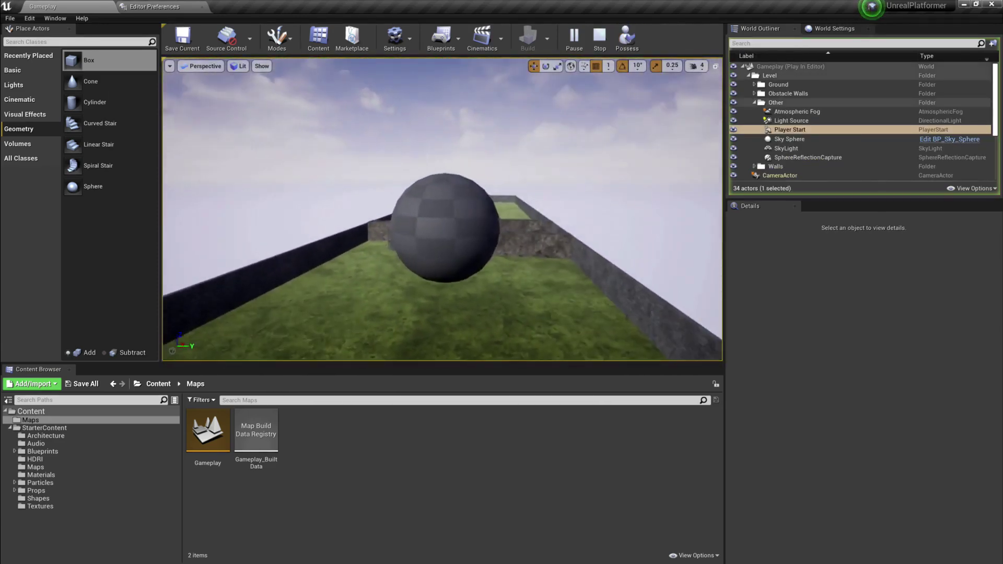
{"action": "right_click_drag", "start_coordinate": [443, 209], "coordinate": [386, 189]}
{"action": "key", "text": "Escape"}
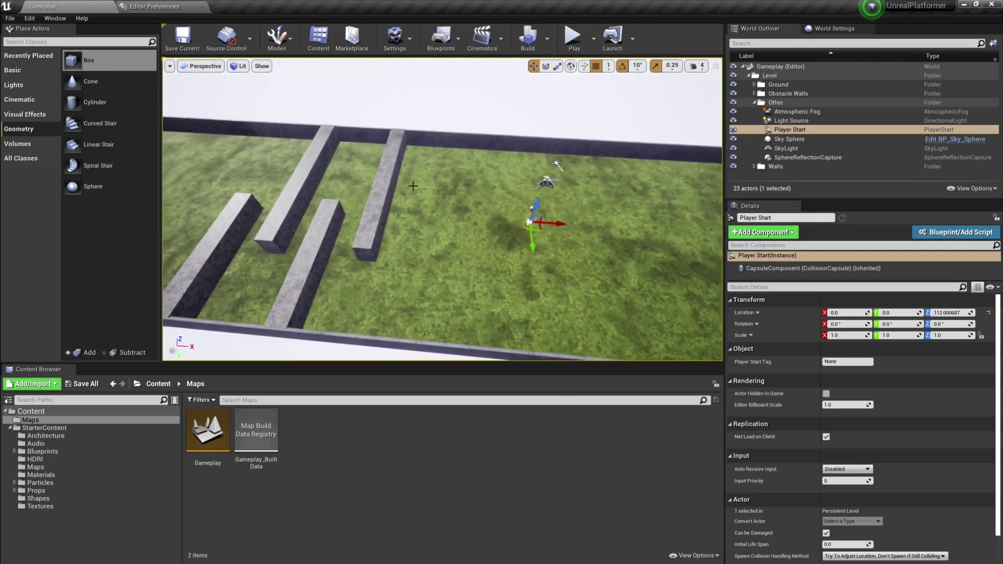
Move Player Start along X to -9783, close to the Start Wall, and save the Gameplay map
{"action": "left_click", "coordinate": [788, 131]}
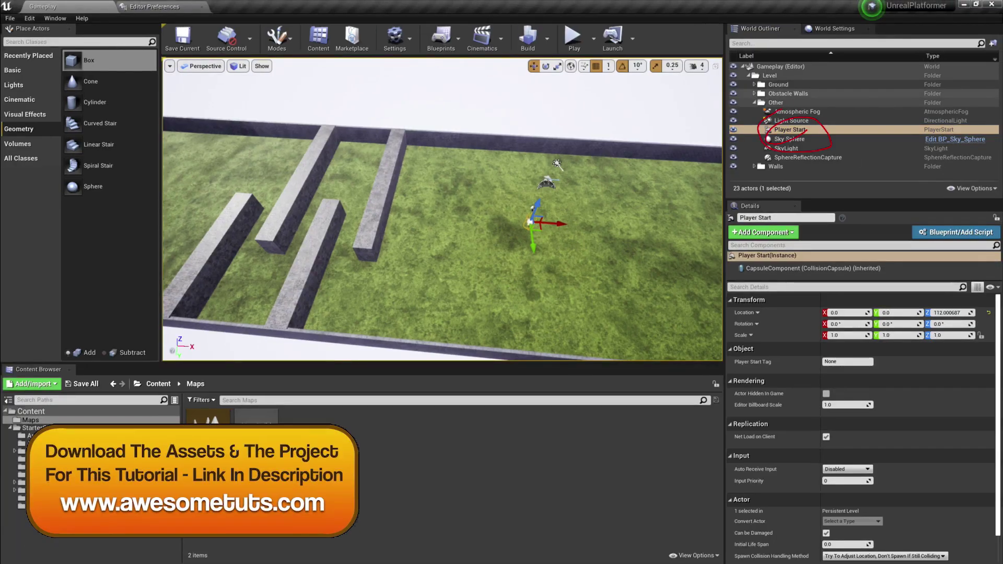
{"action": "mouse_move", "coordinate": [478, 230]}
{"action": "right_mouse_down"}
{"action": "mouse_move", "coordinate": [460, 230]}
{"action": "mouse_move", "coordinate": [478, 230]}
{"action": "mouse_move", "coordinate": [439, 206]}
{"action": "right_mouse_up"}
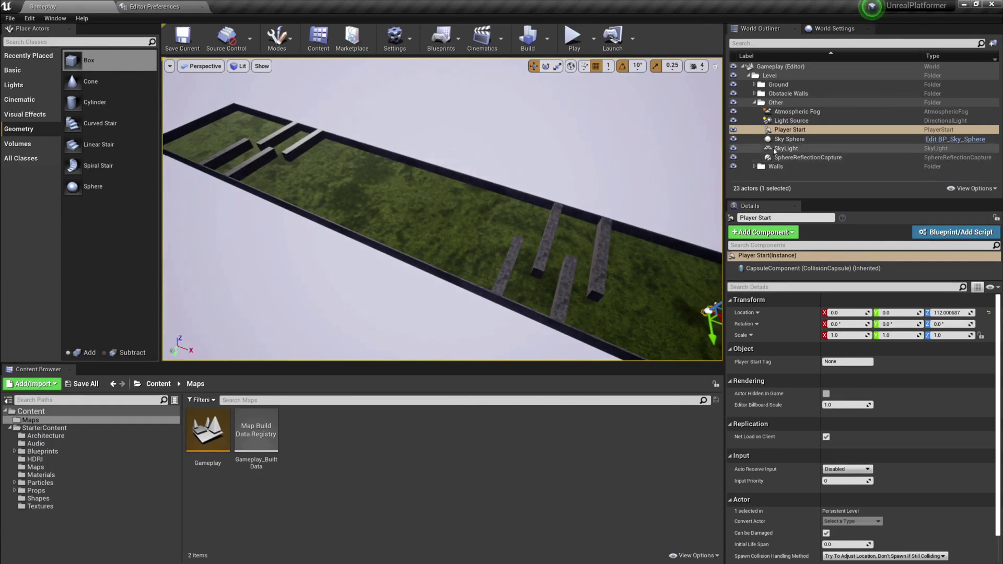
{"action": "left_click", "coordinate": [754, 166]}
{"action": "scroll", "coordinate": [787, 174], "scroll_direction": "down", "scroll_amount": 1}
{"action": "scroll", "coordinate": [787, 174], "scroll_direction": "down", "scroll_amount": 1}
{"action": "double_click", "coordinate": [787, 176]}
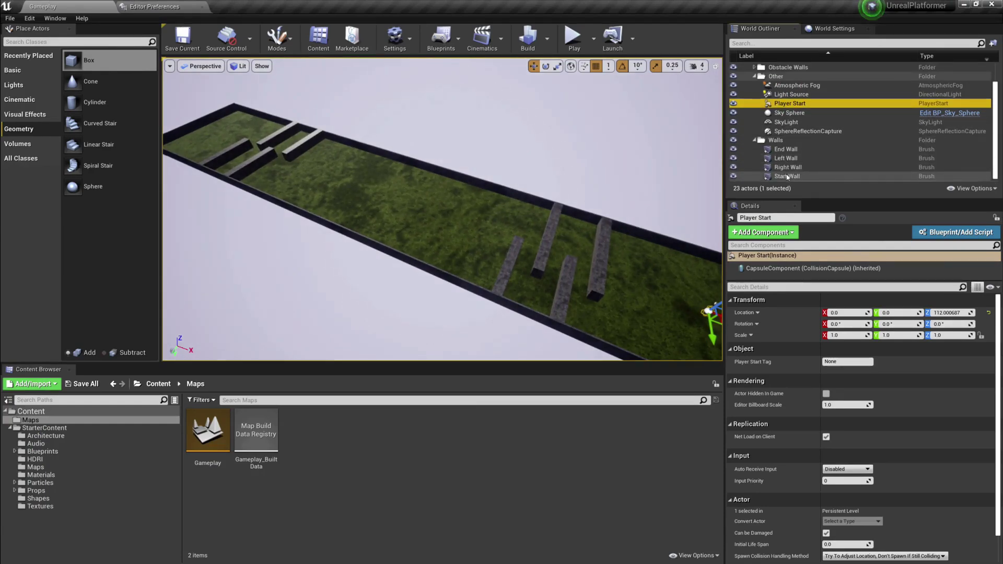
{"action": "right_click_drag", "start_coordinate": [366, 209], "coordinate": [347, 202]}
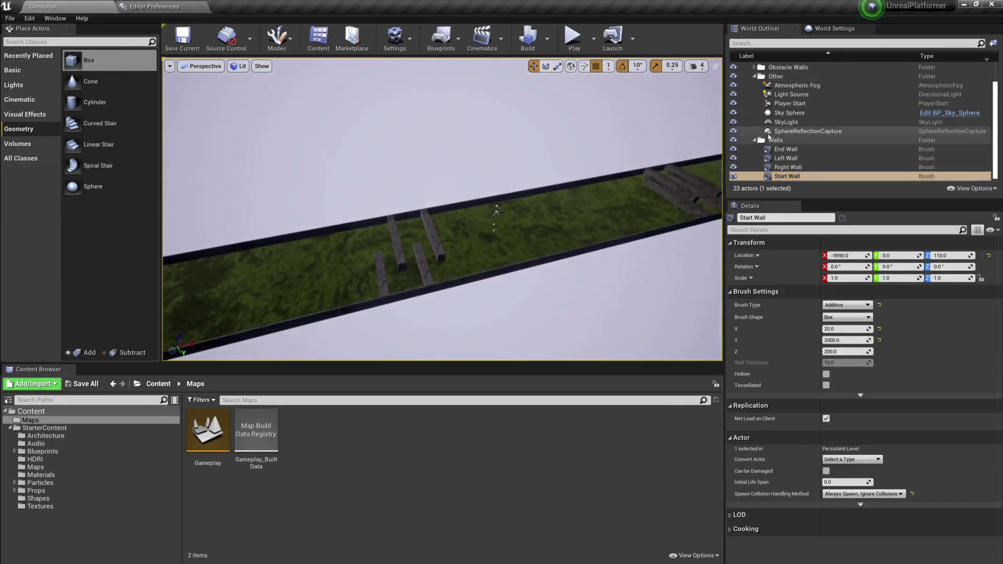
{"action": "left_click", "coordinate": [789, 103]}
{"action": "right_click_drag", "start_coordinate": [482, 182], "coordinate": [629, 197]}
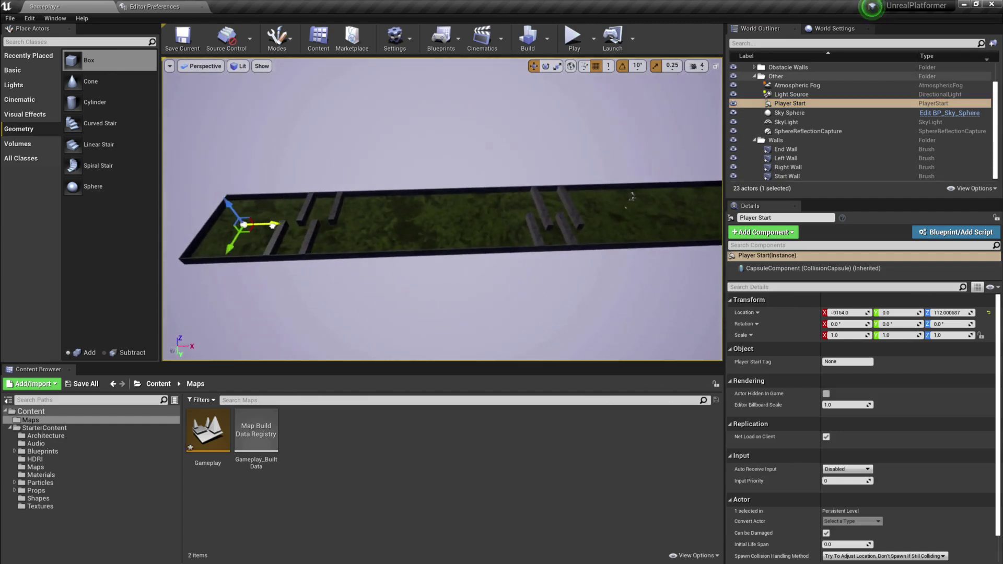
{"action": "key", "text": "f"}
{"action": "right_click_drag", "start_coordinate": [632, 196], "coordinate": [677, 200]}
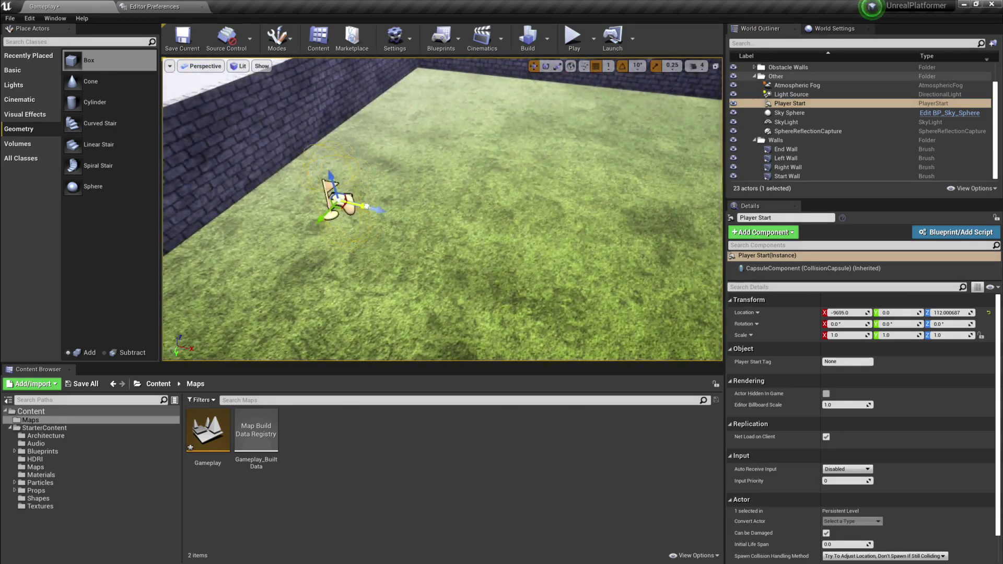
{"action": "key", "text": "f"}
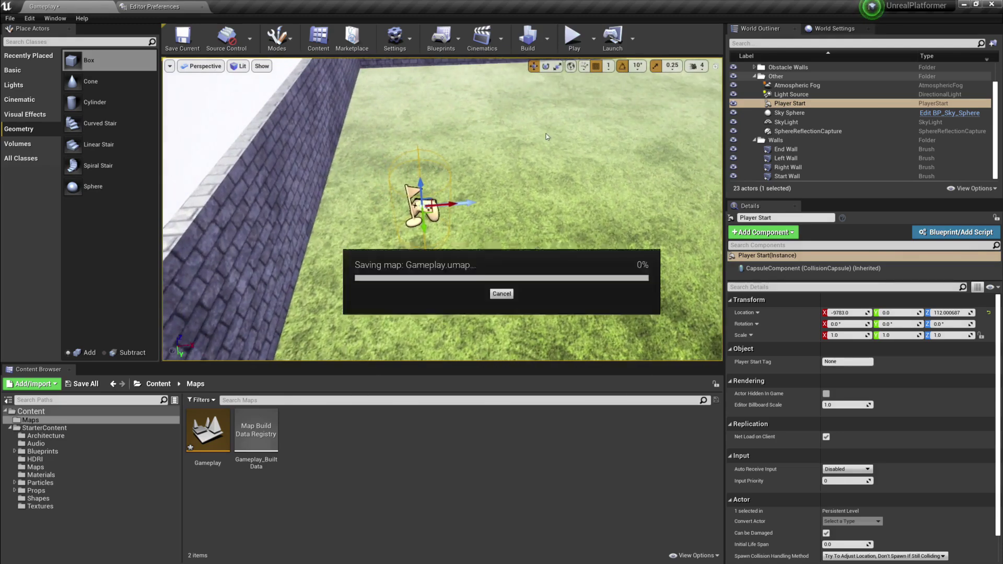
Play the level from the moved Player Start, stop it, and view the start area again
{"action": "left_click", "coordinate": [573, 37]}
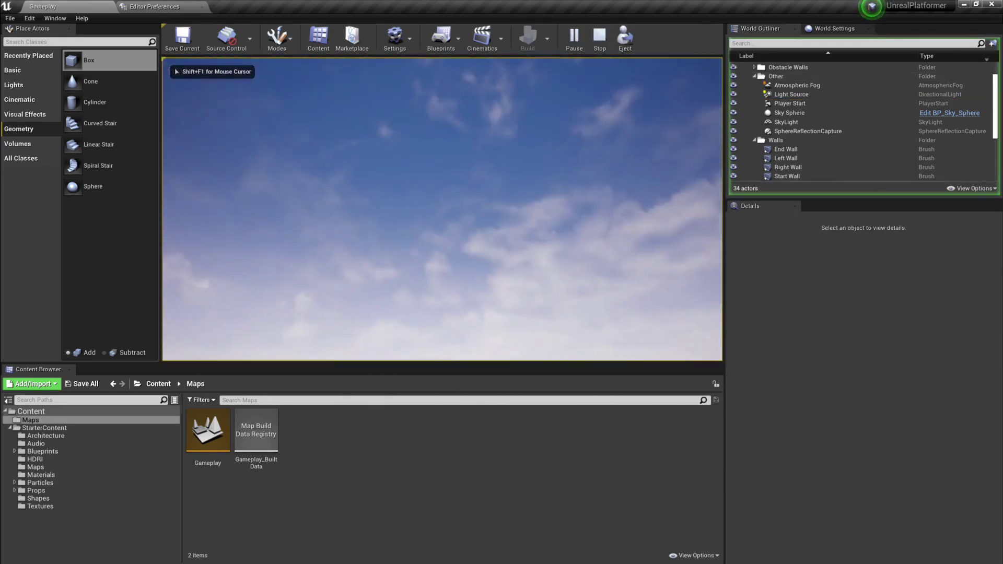
{"action": "key", "text": "Escape"}
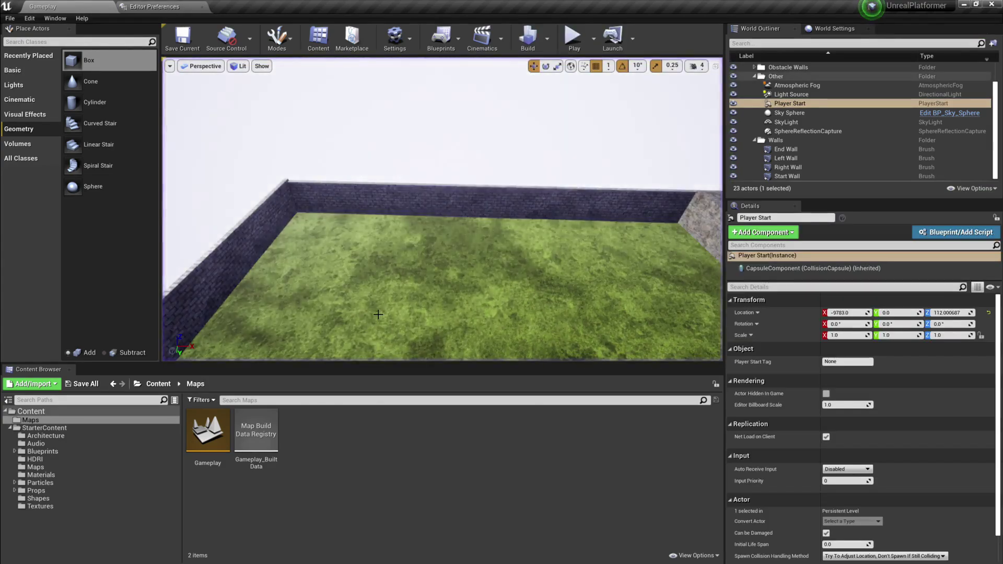
{"action": "right_click_drag", "start_coordinate": [442, 209], "coordinate": [399, 252]}
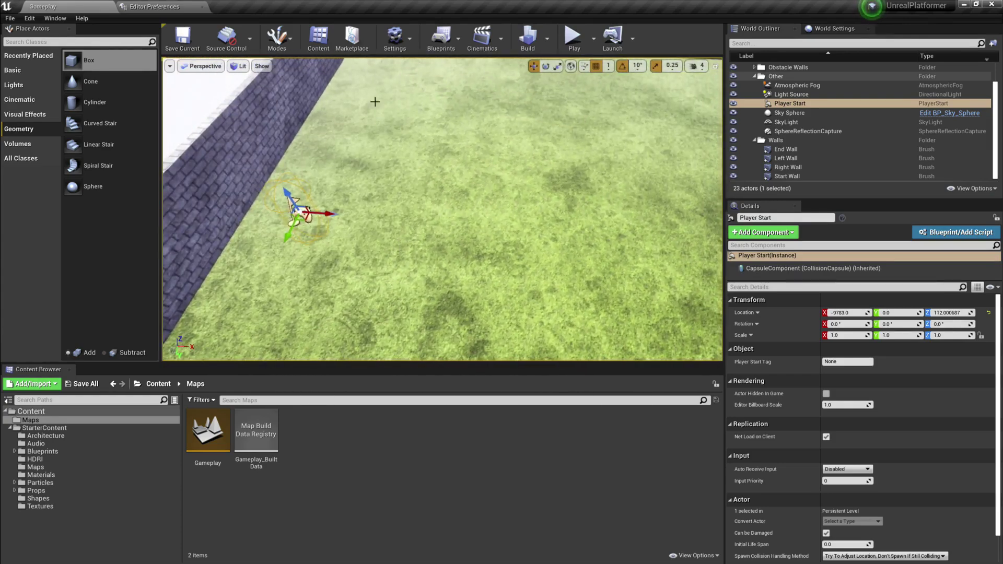
Open the Project Settings, dock them in the main window beside Editor Preferences, and place Gameplay after them
{"action": "left_click", "coordinate": [140, 8]}
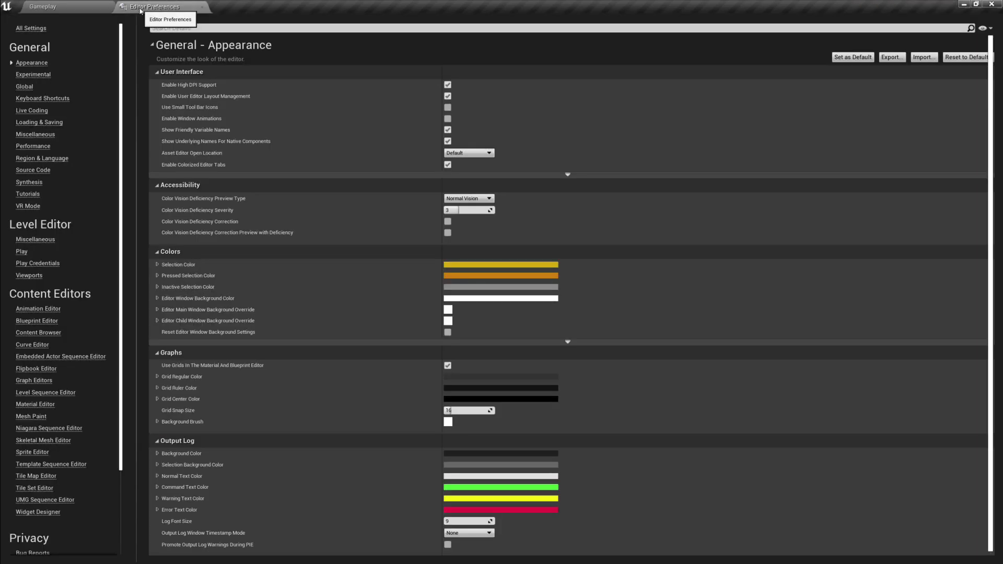
{"action": "left_click", "coordinate": [87, 7]}
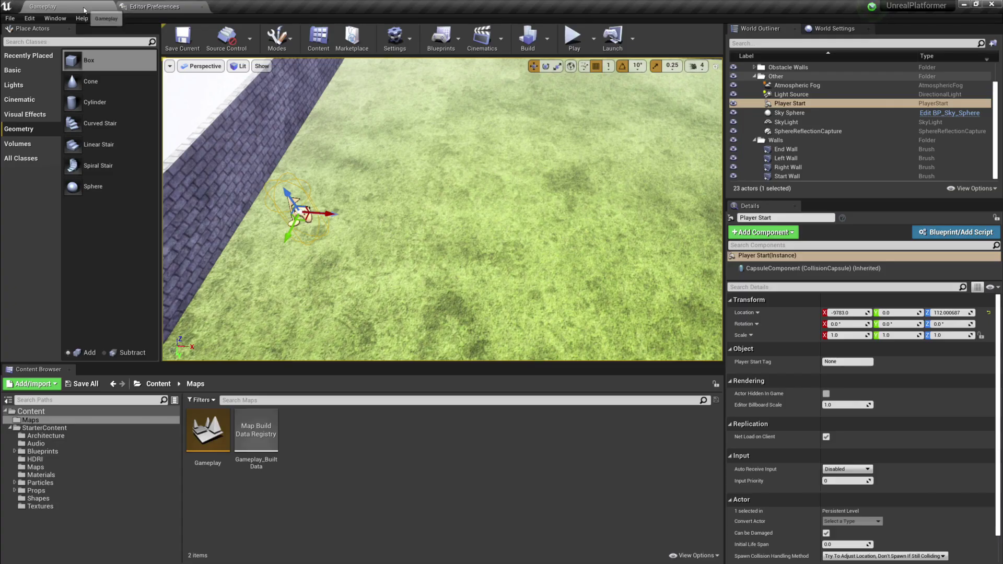
{"action": "left_click", "coordinate": [29, 19]}
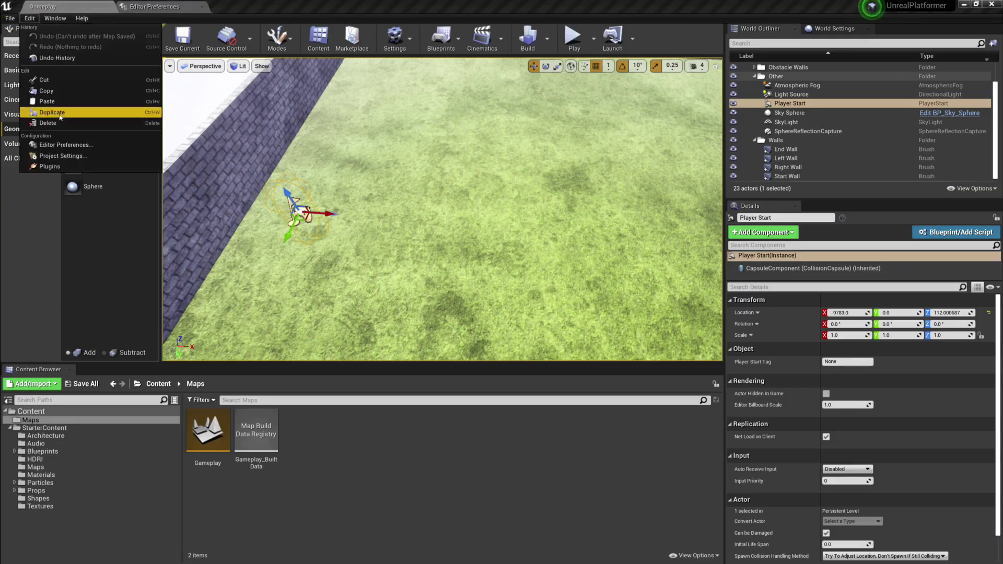
{"action": "left_click", "coordinate": [60, 156]}
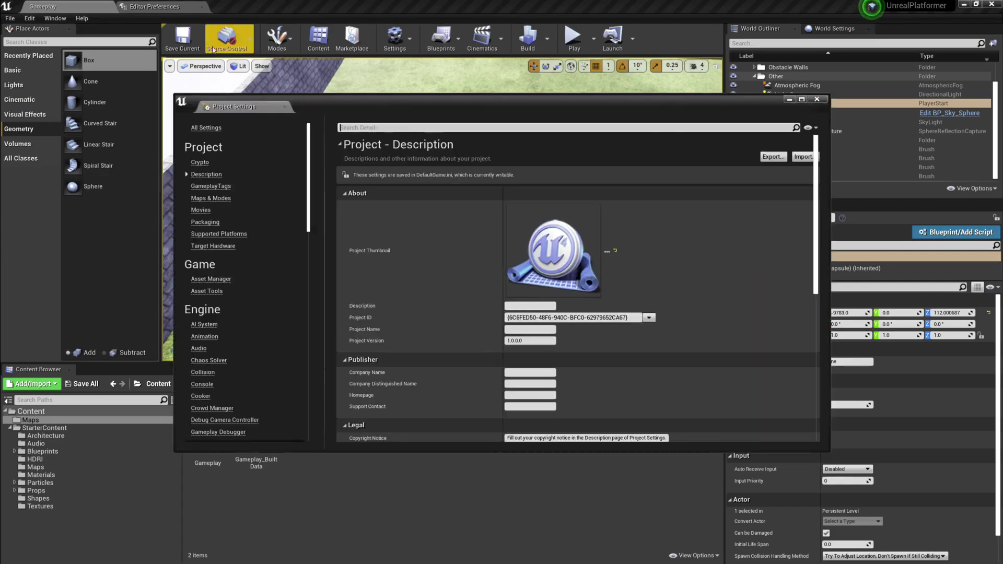
{"action": "left_click_drag", "start_coordinate": [246, 109], "coordinate": [240, 7]}
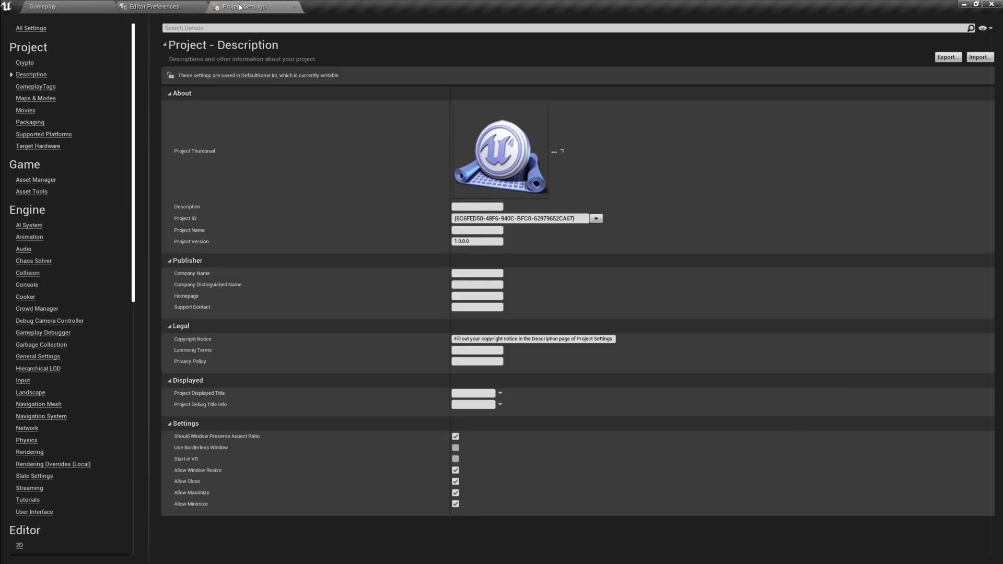
{"action": "left_click_drag", "start_coordinate": [102, 7], "coordinate": [283, 7]}
Show the Maps & Modes project settings and expand the Selected GameMode classes
{"action": "left_click", "coordinate": [173, 8]}
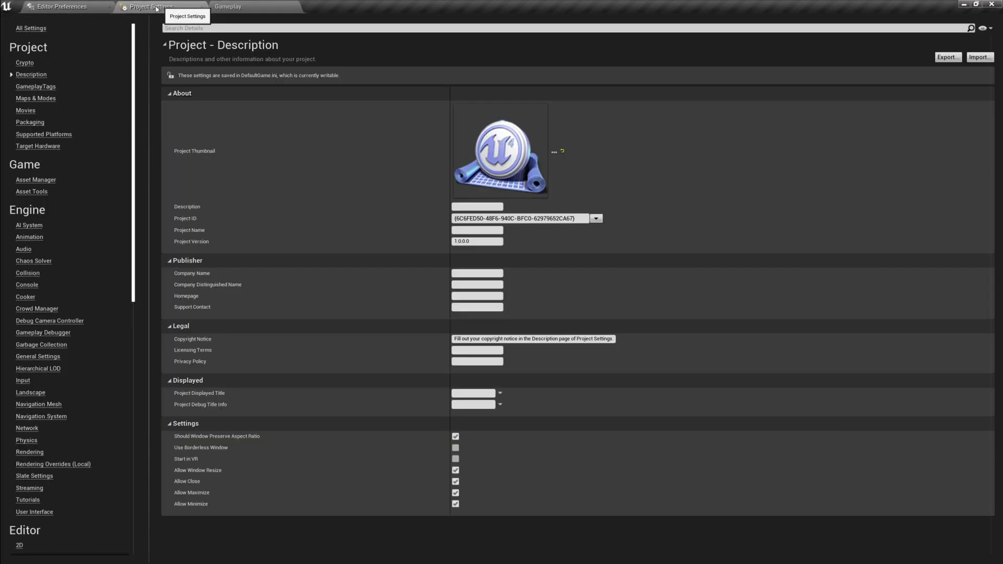
{"action": "left_click", "coordinate": [36, 99]}
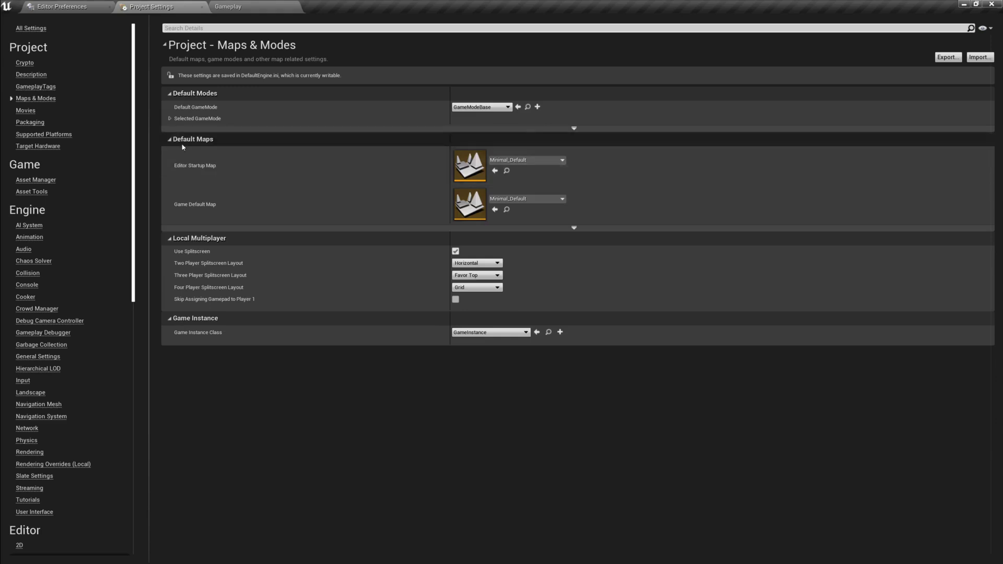
{"action": "left_click", "coordinate": [170, 119]}
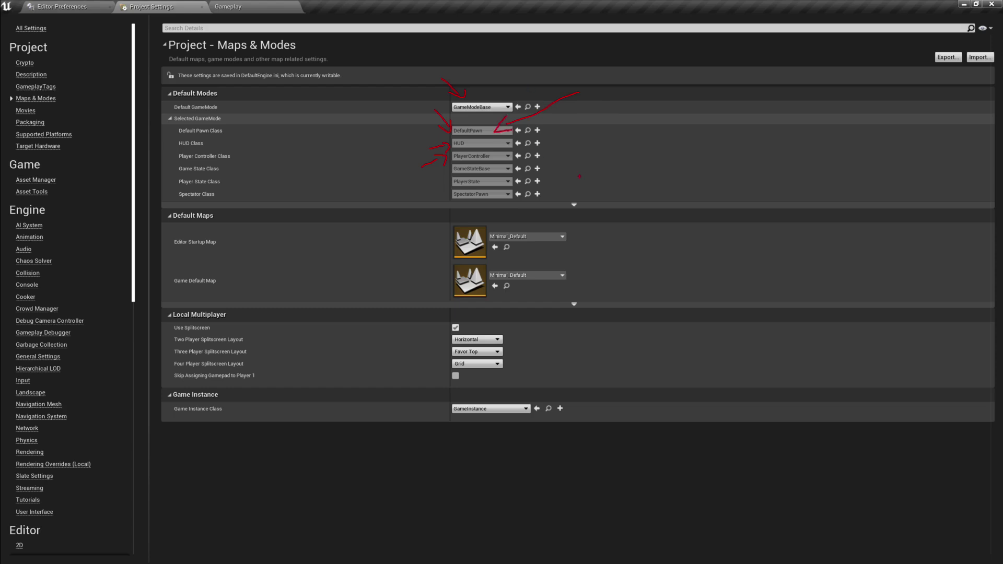
Run the Gameplay level, eject to view the default pawn at Player Start, possess it again, and stop the session
{"action": "left_click", "coordinate": [255, 7]}
{"action": "left_click", "coordinate": [574, 37]}
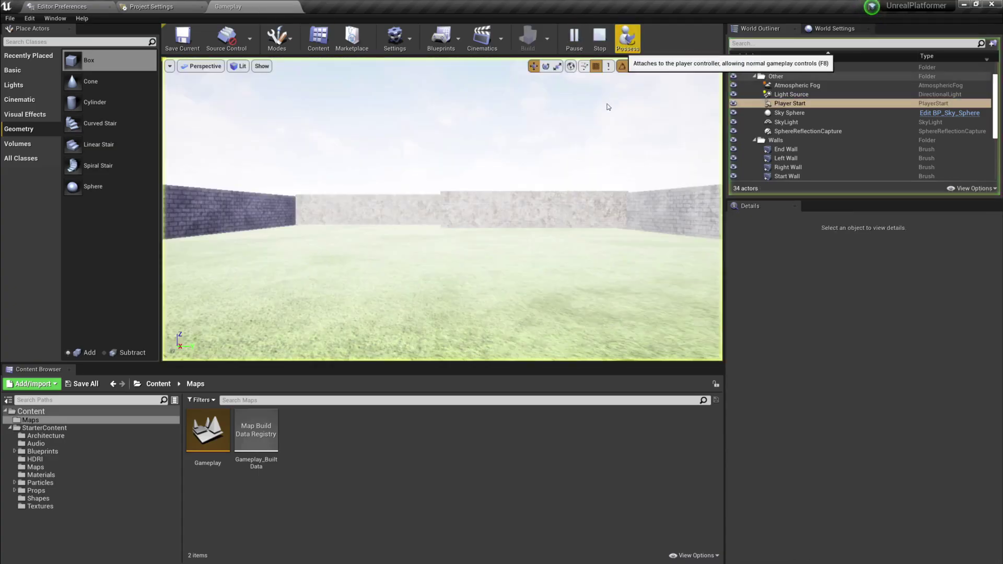
{"action": "right_click_drag", "start_coordinate": [607, 107], "coordinate": [607, 106]}
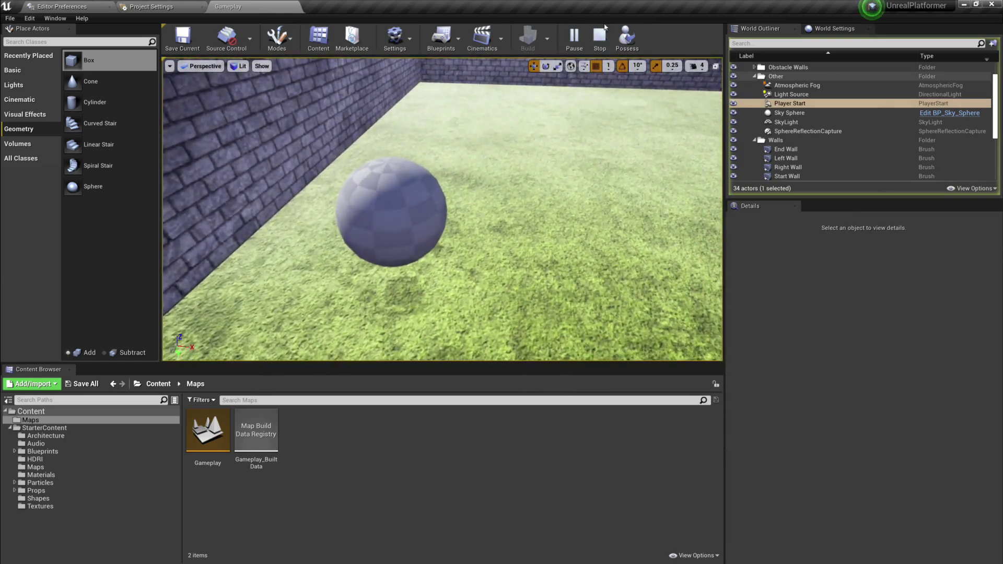
{"action": "left_click", "coordinate": [627, 38]}
{"action": "left_click", "coordinate": [442, 209]}
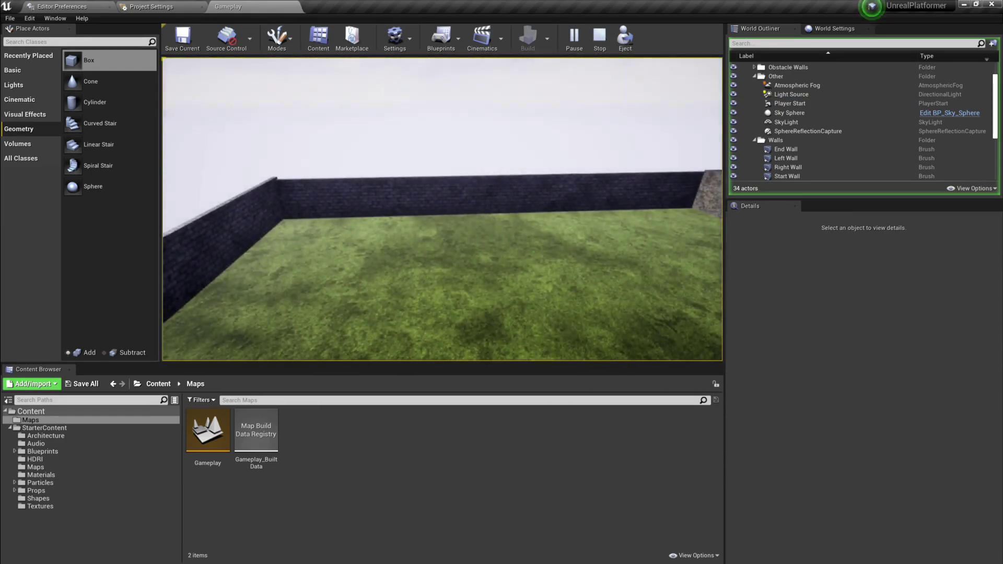
{"action": "key", "text": "Escape"}
{"action": "right_click_drag", "start_coordinate": [262, 305], "coordinate": [394, 252]}
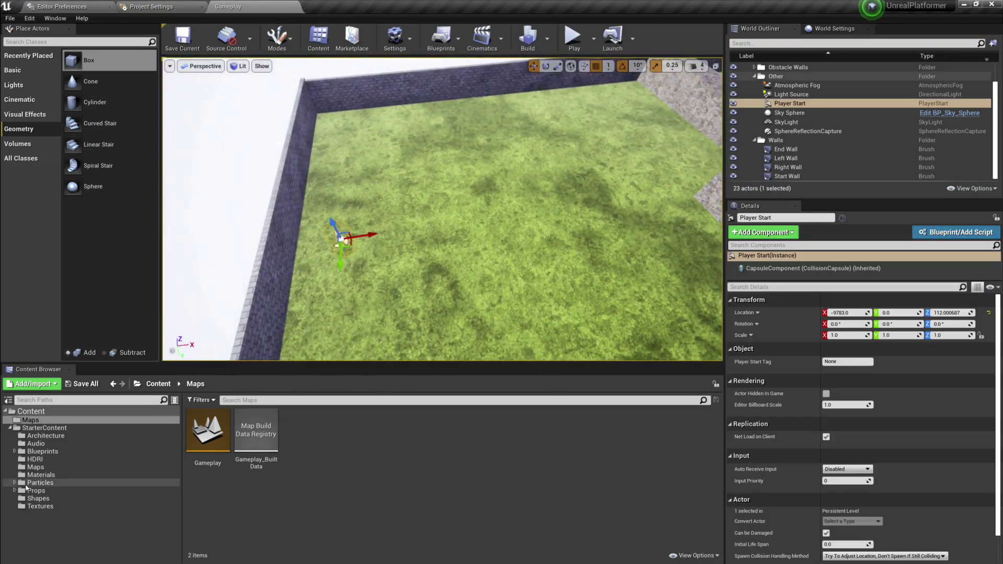
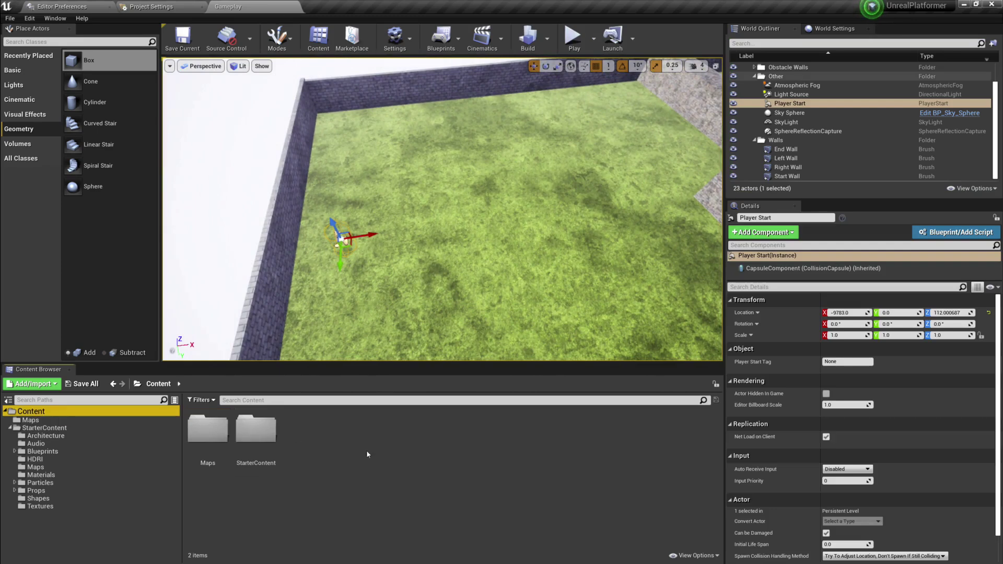
Create a folder named Blueprints in the Content folder and open it
{"action": "left_click", "coordinate": [353, 163]}
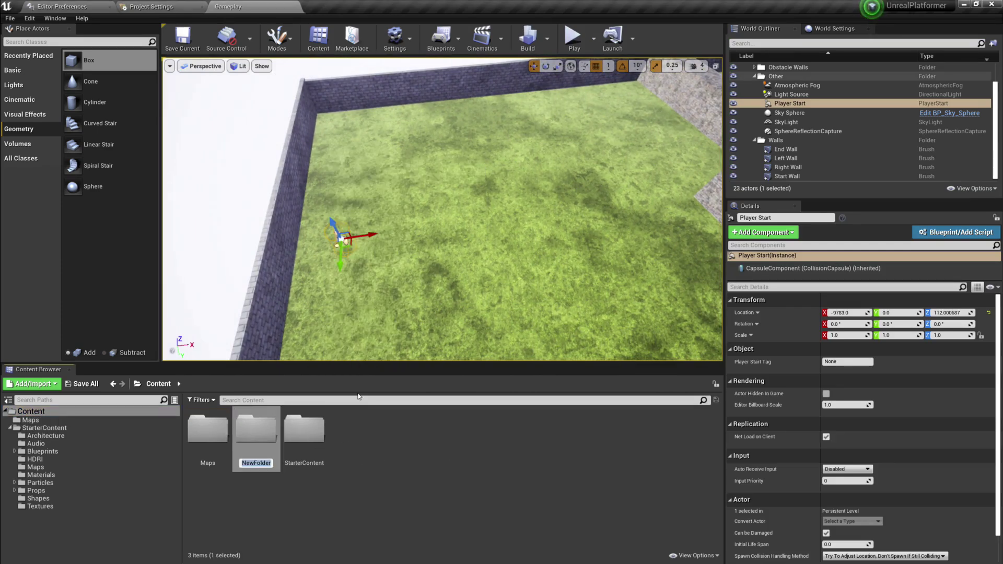
{"action": "type", "text": "Blueprints"}
{"action": "key", "text": "Return"}
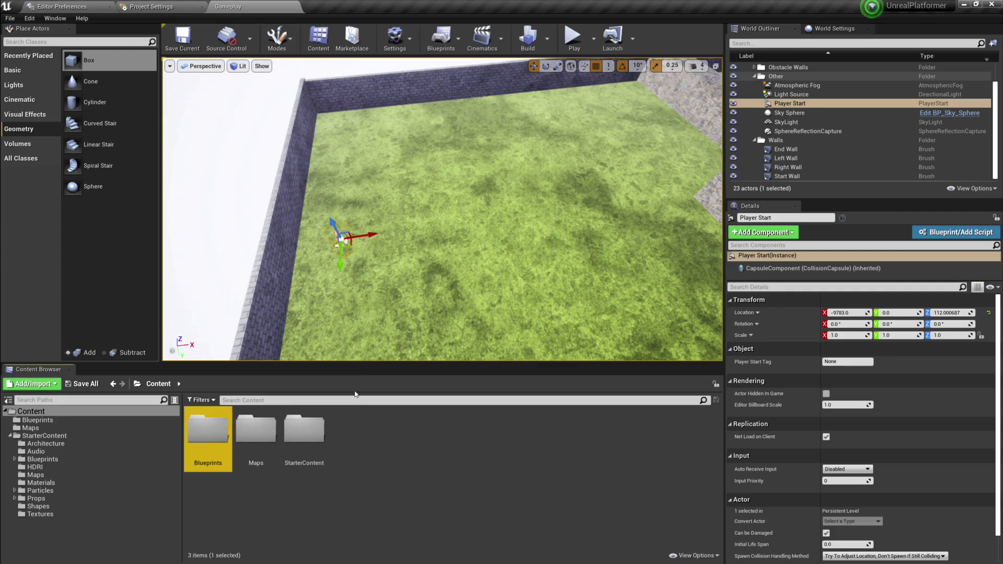
{"action": "double_click", "coordinate": [223, 433]}
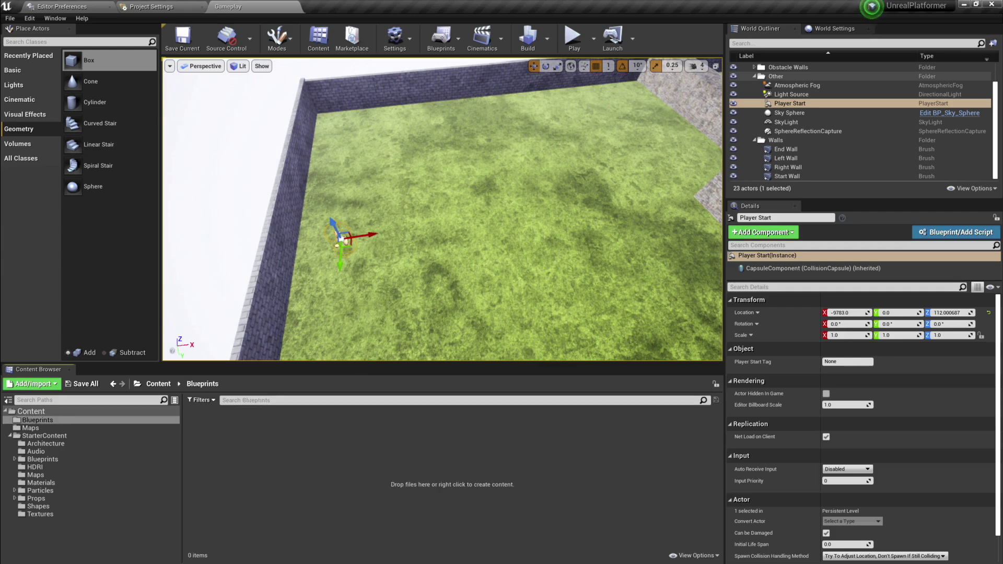
Create a Blueprint class in the Blueprints folder with GameMode as its parent class
{"action": "right_click", "coordinate": [256, 457]}
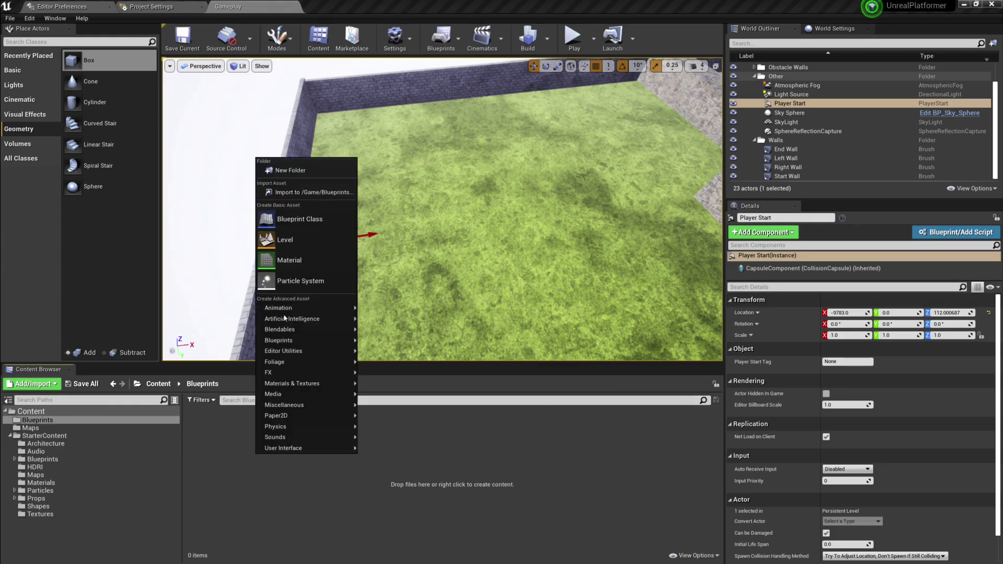
{"action": "left_click", "coordinate": [302, 221]}
{"action": "left_click_drag", "start_coordinate": [492, 178], "coordinate": [485, 164]}
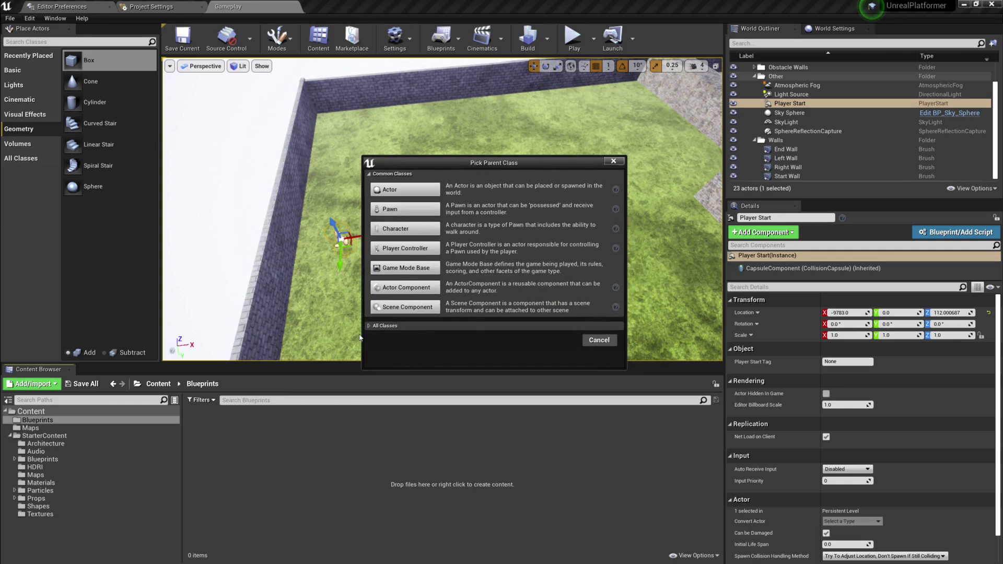
{"action": "left_click", "coordinate": [370, 326]}
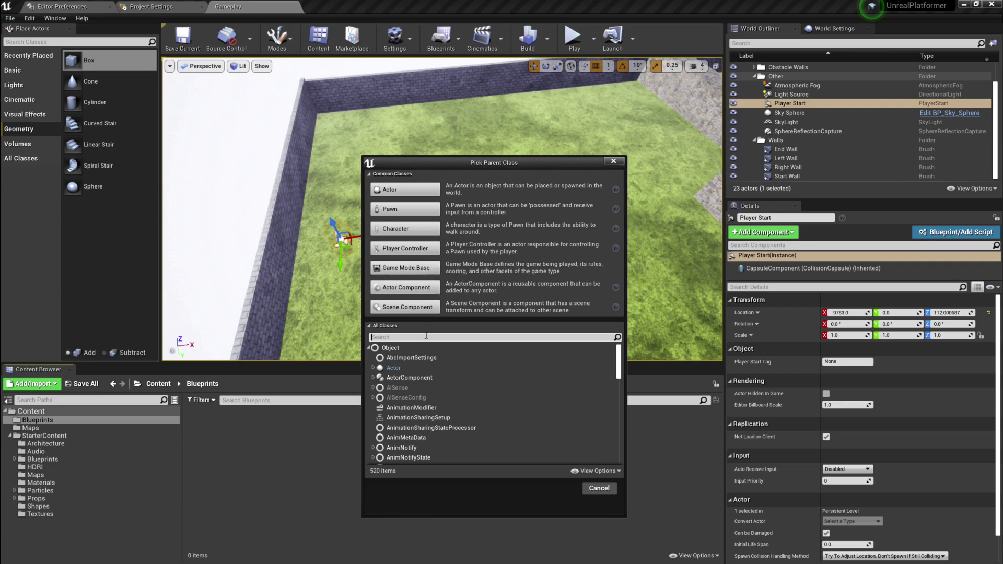
{"action": "left_click", "coordinate": [370, 326]}
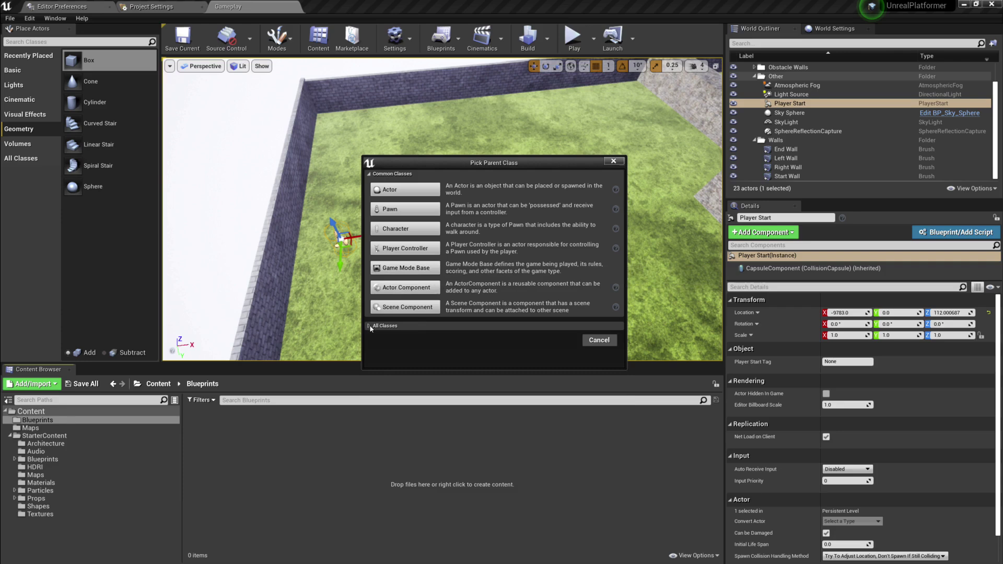
{"action": "left_click", "coordinate": [369, 326]}
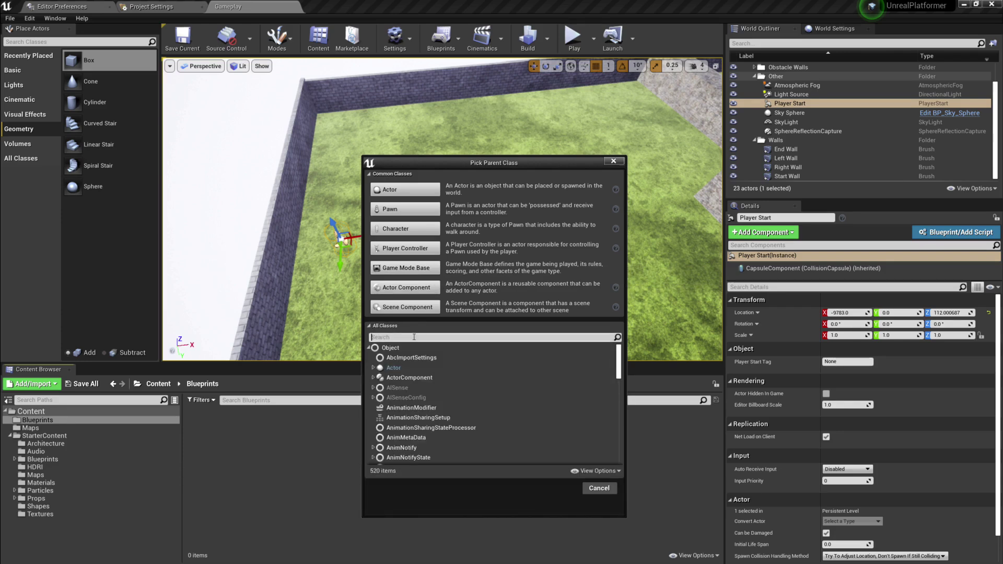
{"action": "type", "text": "game mode"}
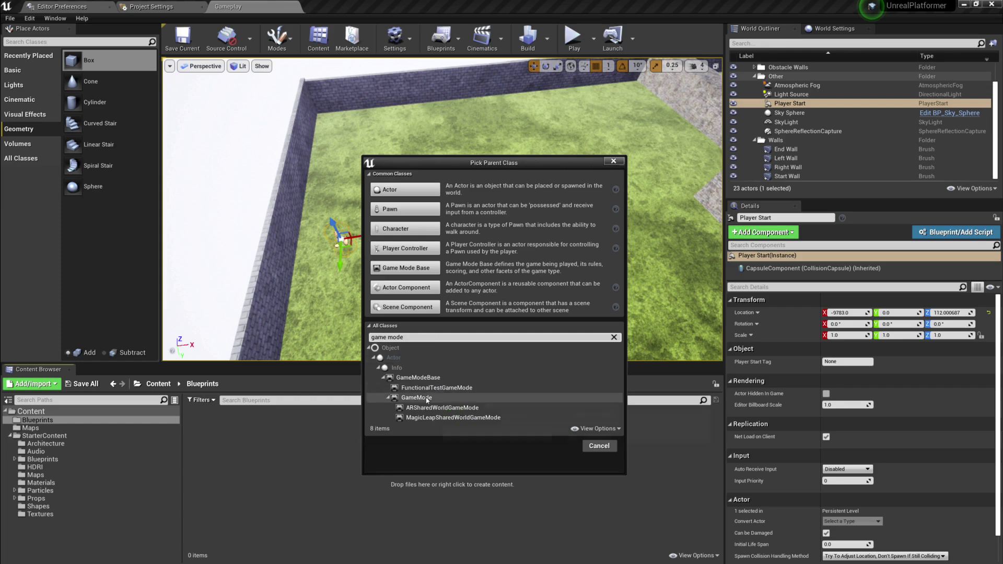
{"action": "left_click", "coordinate": [416, 398]}
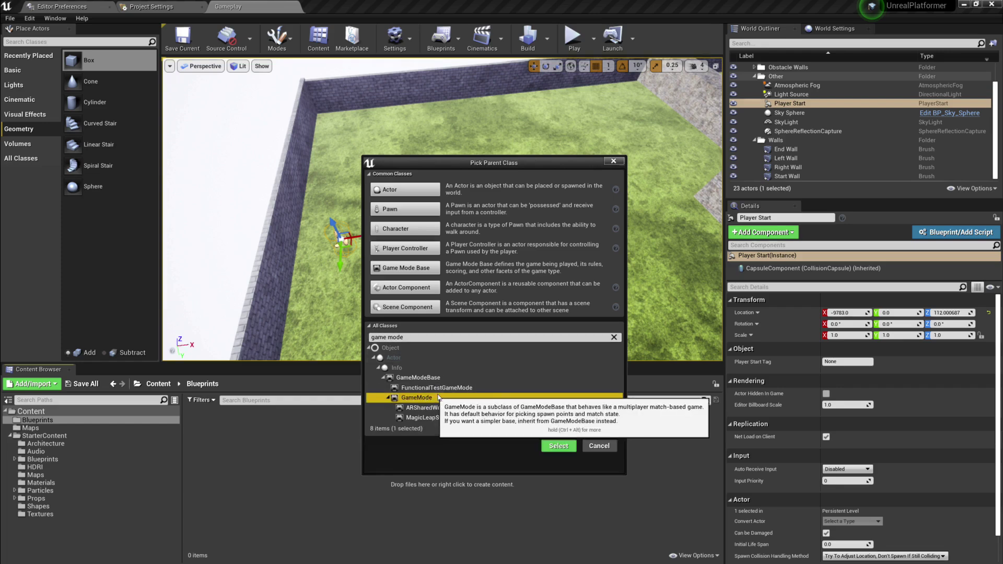
{"action": "left_click", "coordinate": [386, 378]}
{"action": "left_click", "coordinate": [386, 378]}
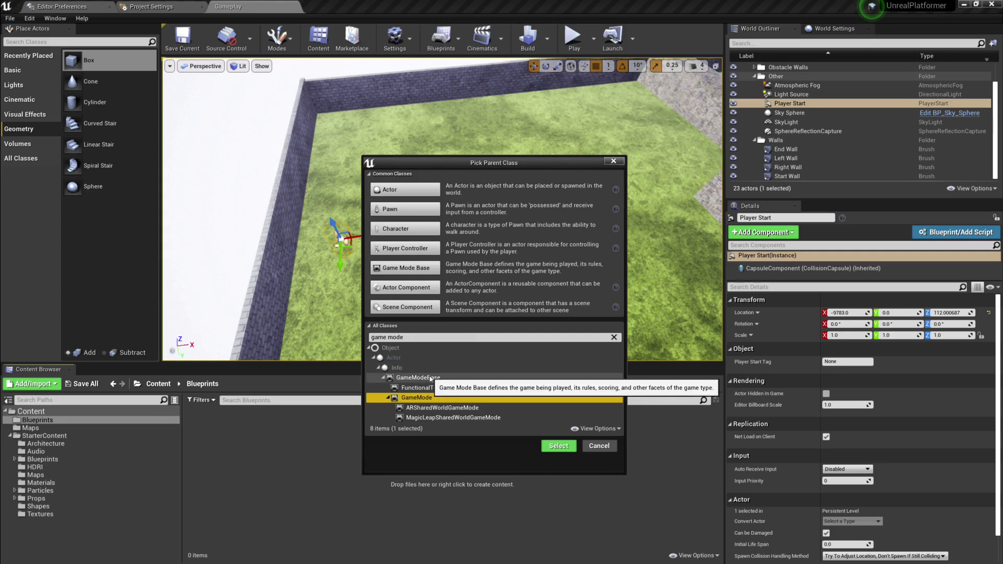
{"action": "left_click", "coordinate": [559, 445]}
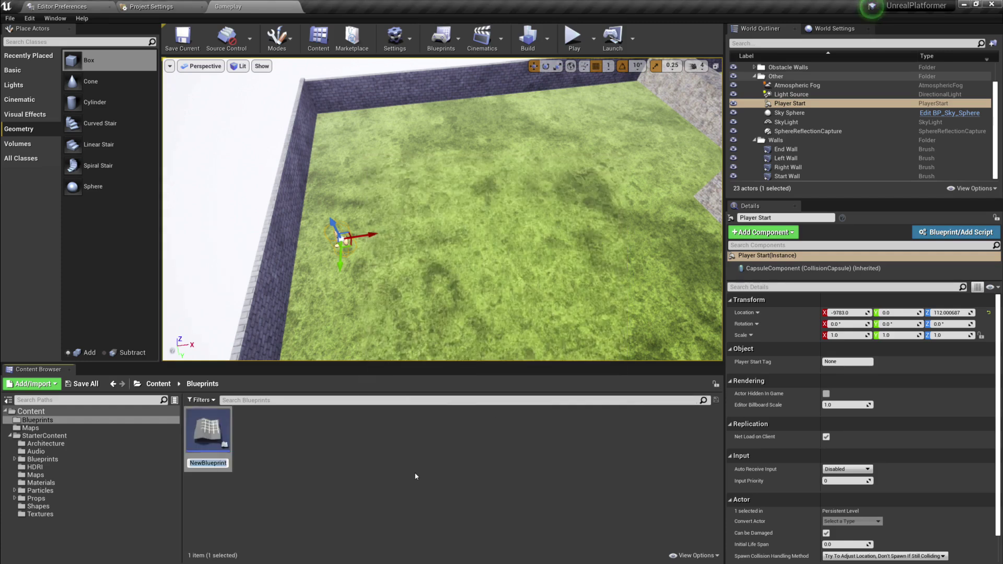
Name the new game mode Blueprint BP_UnrealPlatformer_GameMode
{"action": "type", "text": "BP"}
{"action": "type", "text": "_UnrealPlat"}
{"action": "type", "text": "former_"}
{"action": "type", "text": "GameMode"}
{"action": "key", "text": "Return"}
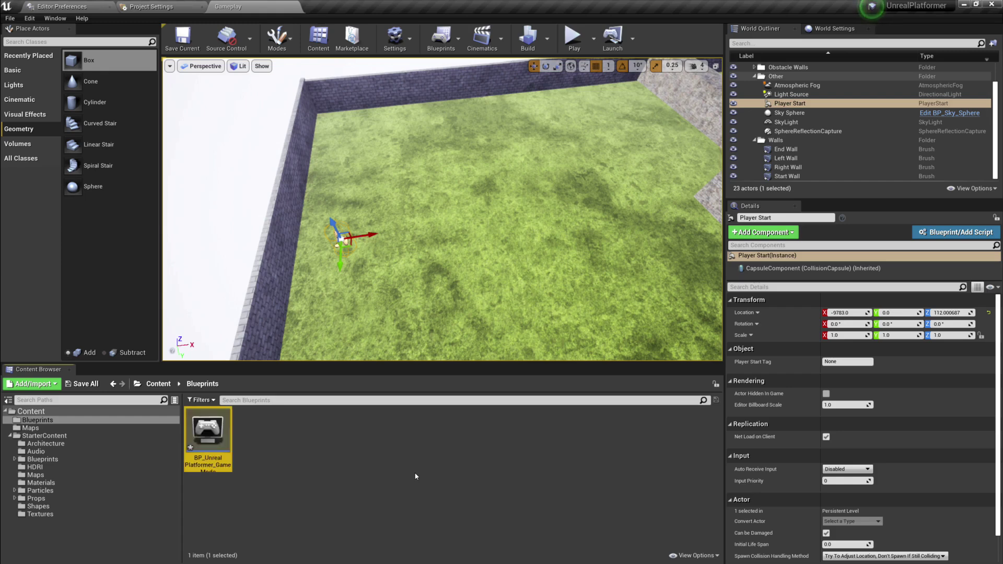
{"action": "left_click", "coordinate": [307, 457]}
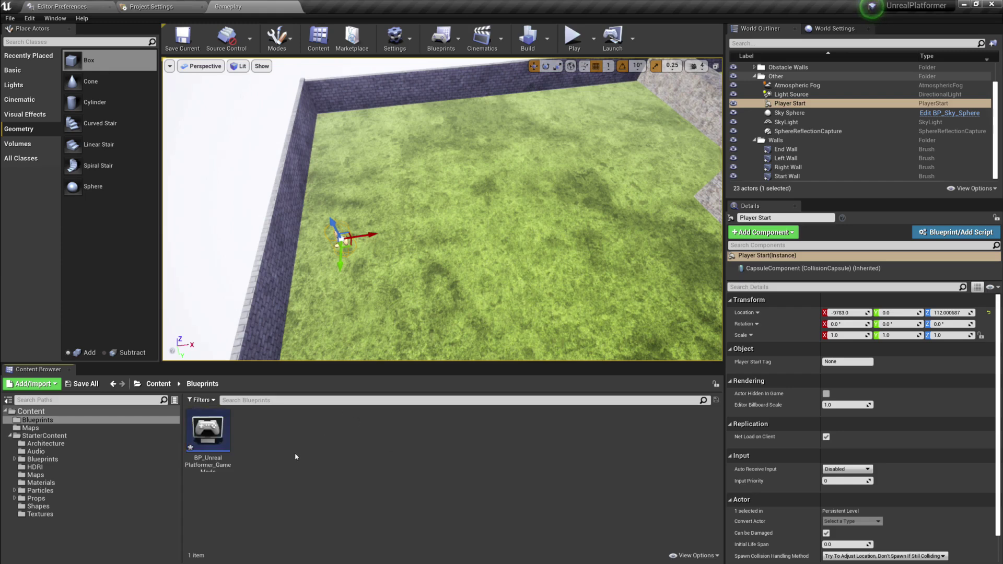
Set the project's Default GameMode to BP_UnrealPlatformer_GameMode in the Maps & Modes settings
{"action": "left_click", "coordinate": [144, 7]}
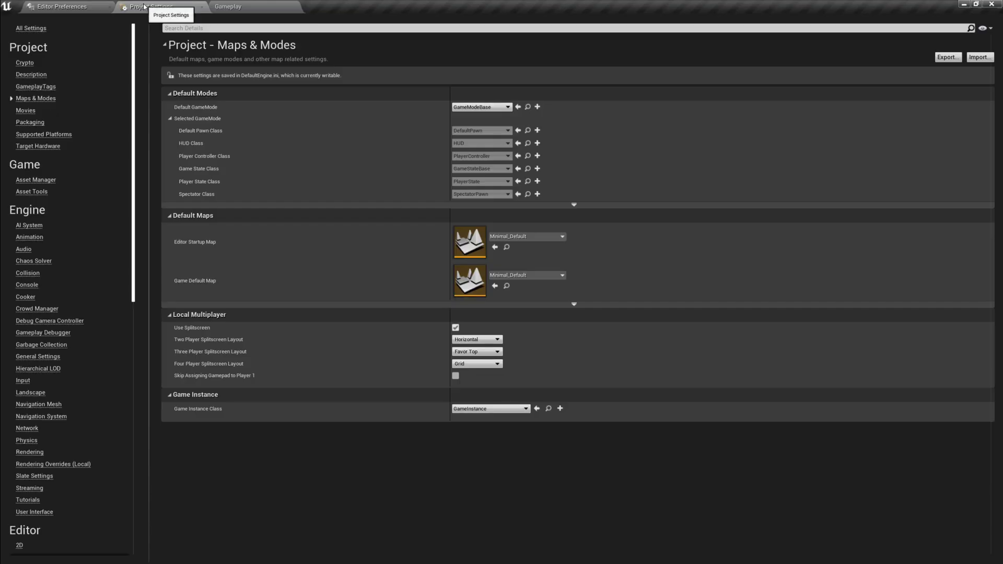
{"action": "left_click", "coordinate": [485, 107]}
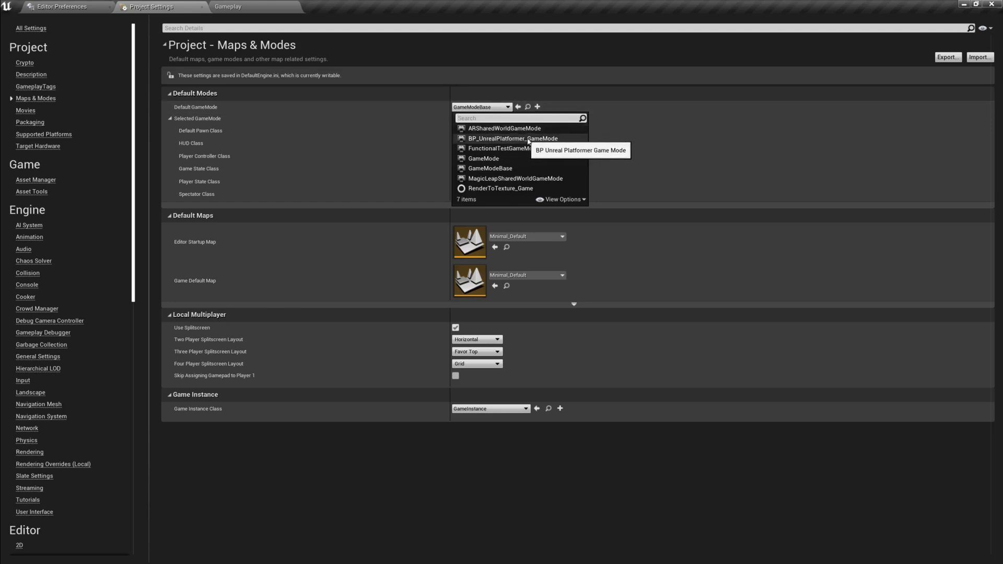
{"action": "left_click", "coordinate": [496, 139]}
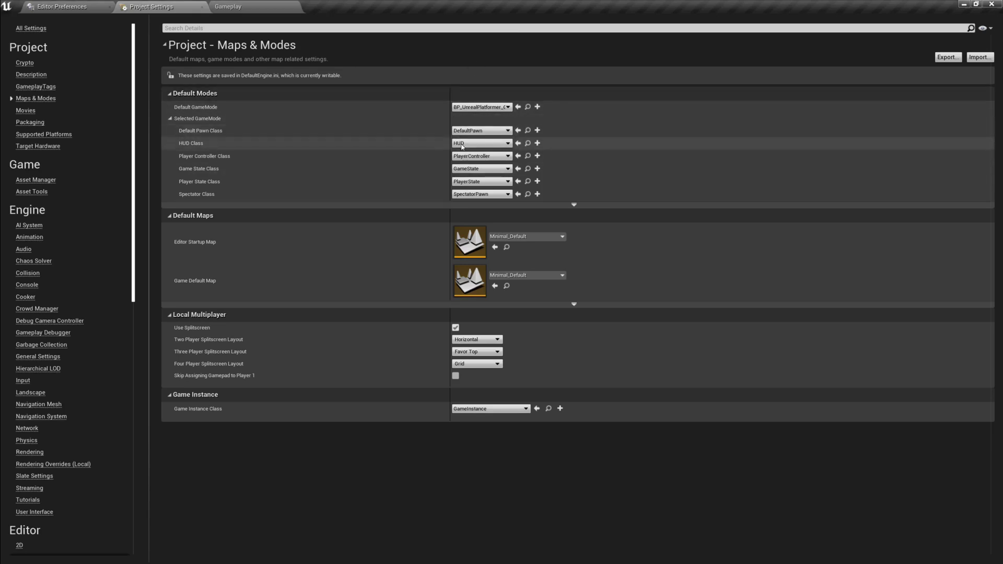
Switch the Default GameMode to GameMode to compare its class fields, and set it back to BP_UnrealPlatformer_GameMode
{"action": "left_click", "coordinate": [481, 107]}
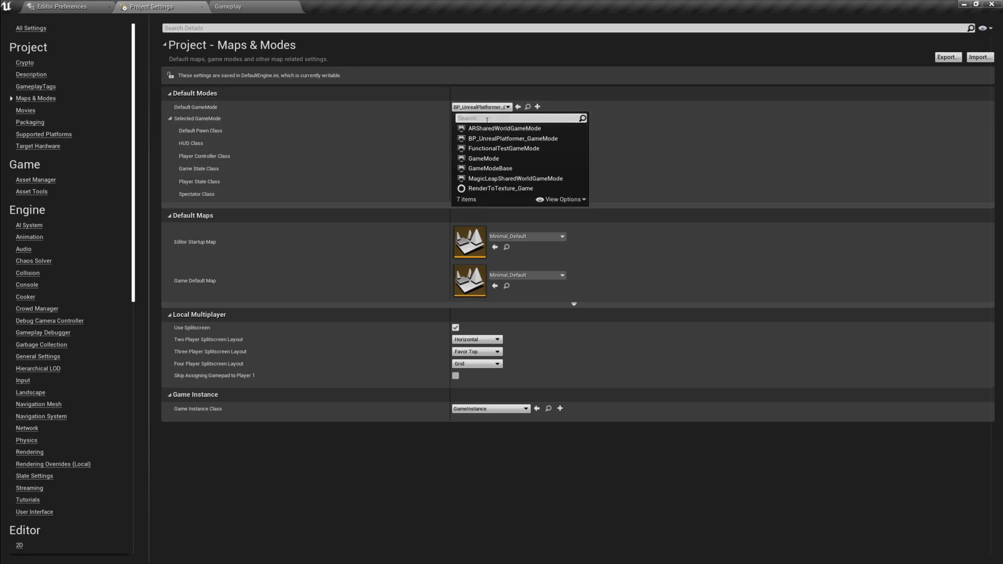
{"action": "left_click", "coordinate": [495, 159]}
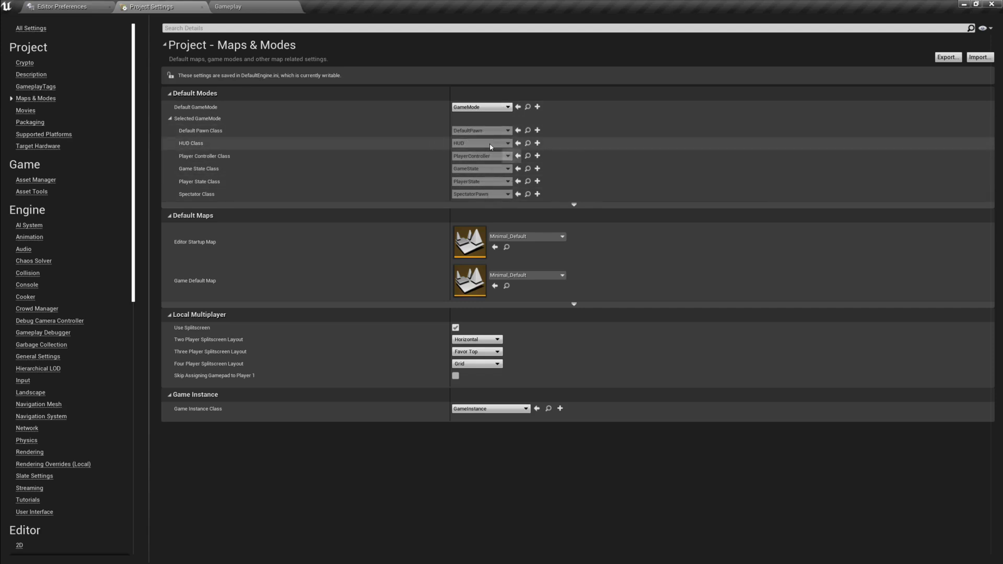
{"action": "left_click", "coordinate": [489, 107]}
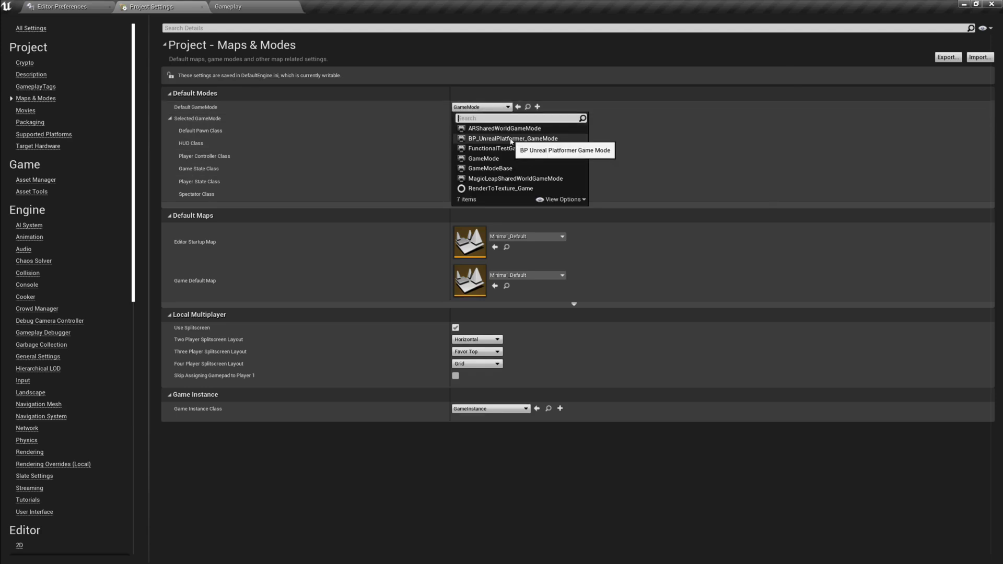
{"action": "left_click", "coordinate": [511, 139]}
{"action": "left_click", "coordinate": [484, 131]}
{"action": "left_click", "coordinate": [481, 131]}
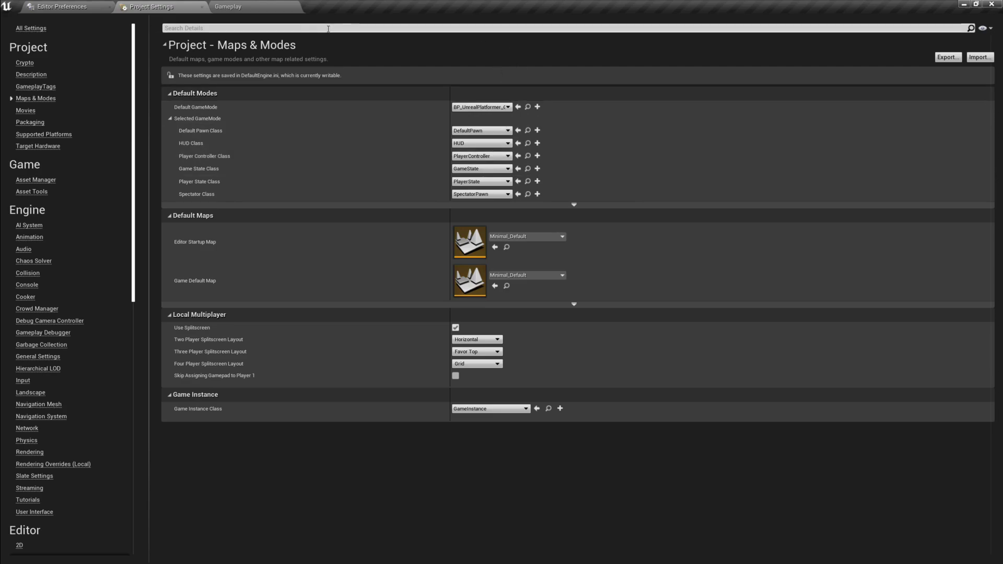
Create a Blueprint class based on Character in the Blueprints folder and name it BP_GameCharacter
{"action": "left_click", "coordinate": [230, 7]}
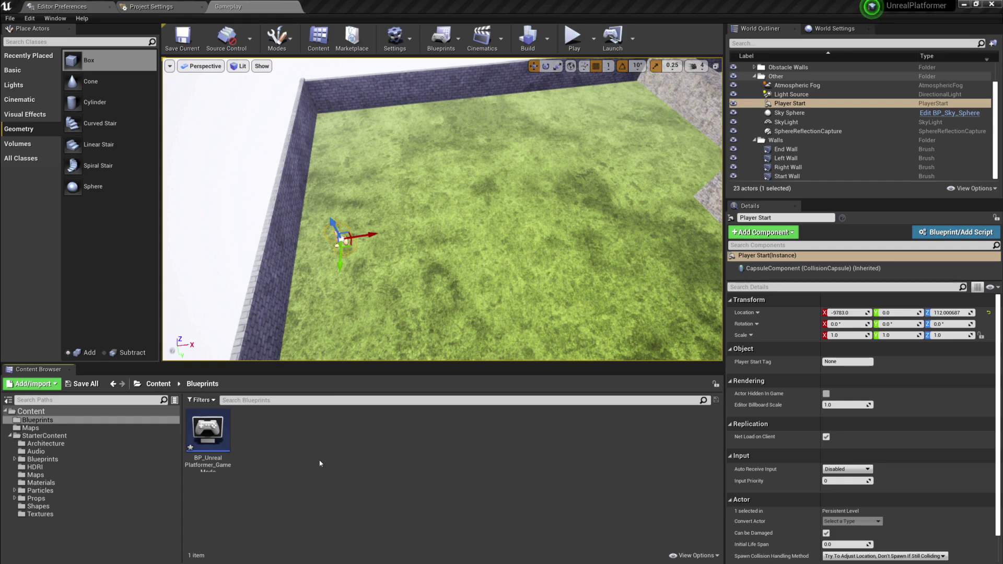
{"action": "right_click", "coordinate": [287, 443]}
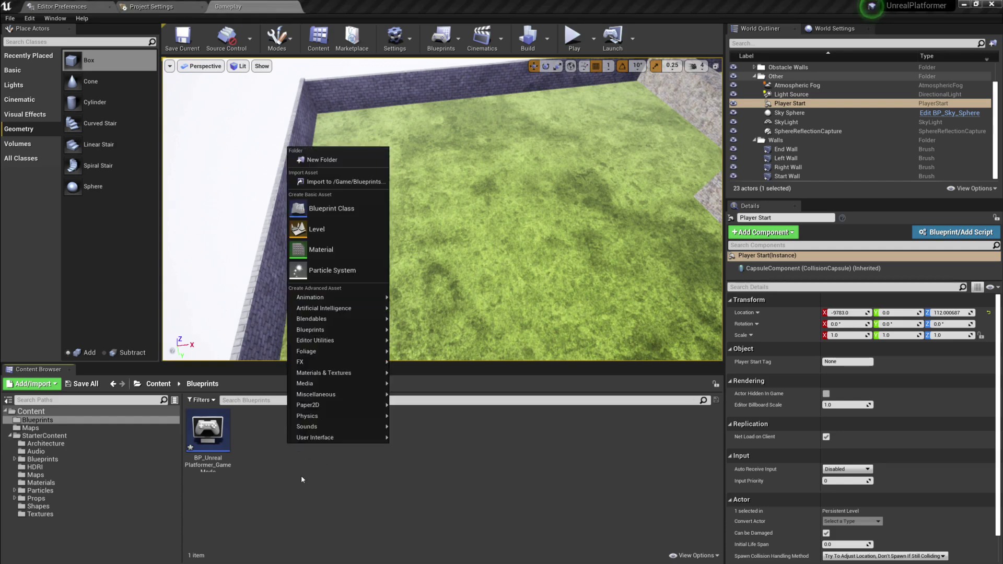
{"action": "left_click", "coordinate": [327, 207]}
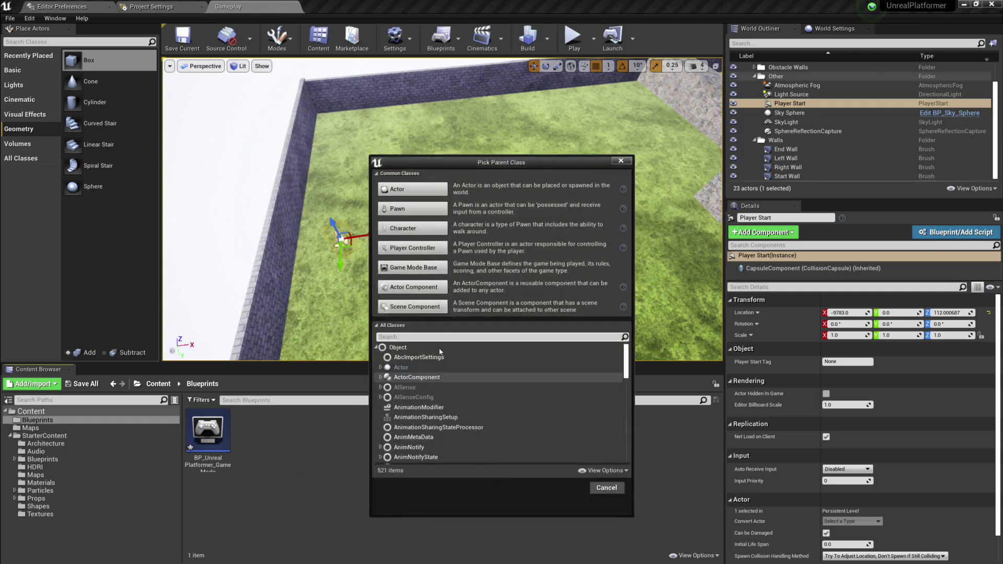
{"action": "left_click", "coordinate": [412, 229]}
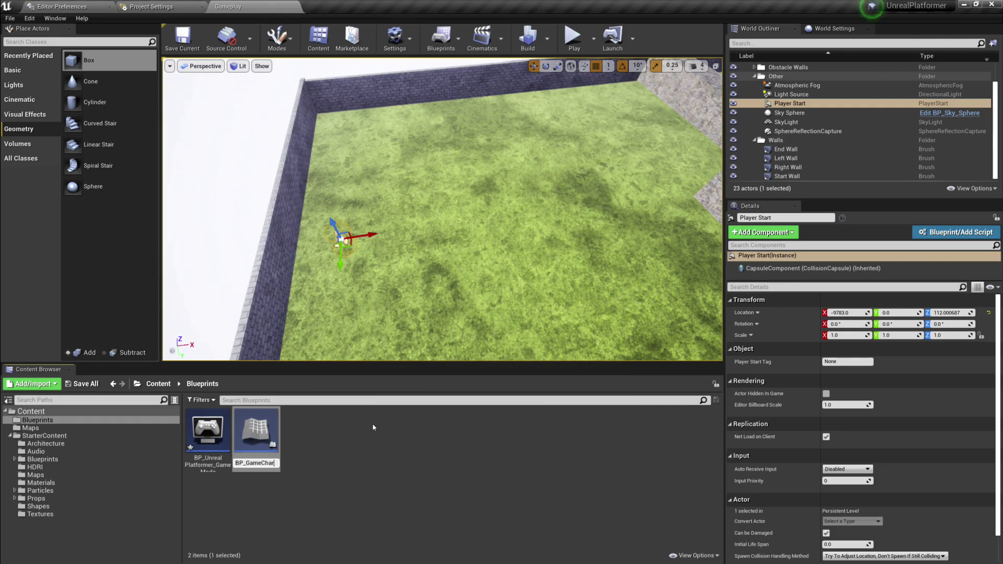
{"action": "type", "text": "BP_GameCharacter"}
{"action": "key", "text": "Return"}
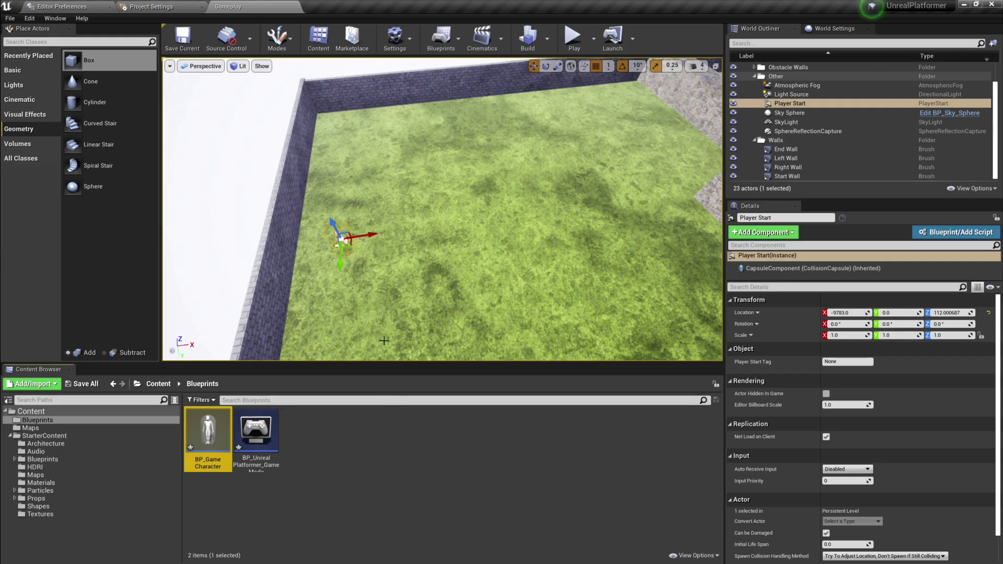
Set the Default Pawn Class to BP_GameCharacter in the project's Maps & Modes settings
{"action": "left_click", "coordinate": [157, 7]}
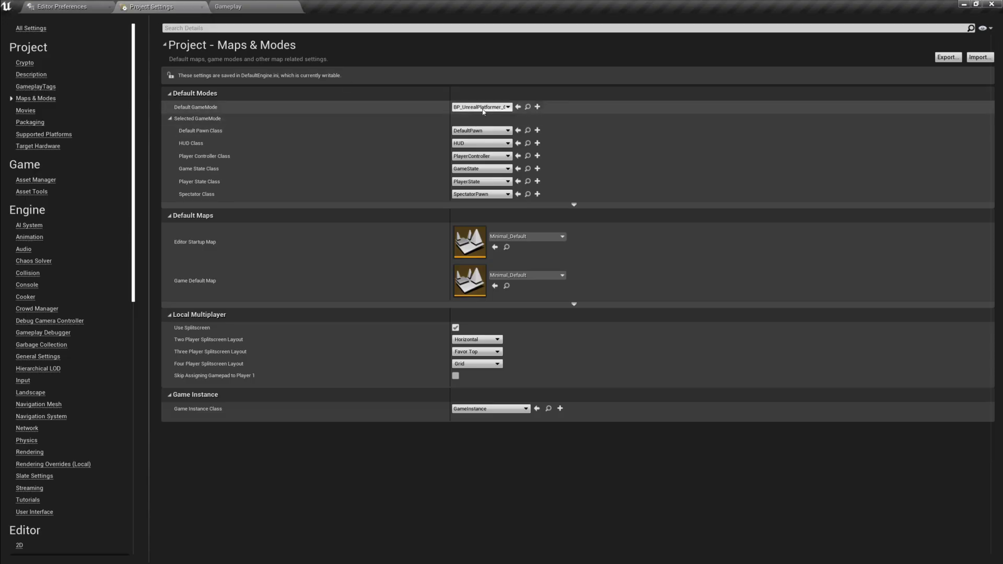
{"action": "left_click", "coordinate": [466, 131]}
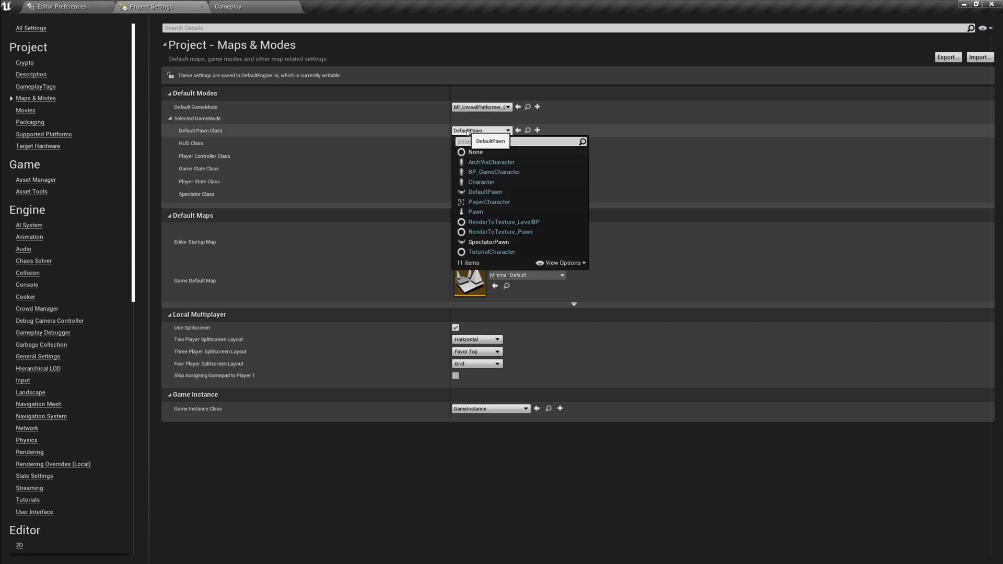
{"action": "left_click", "coordinate": [493, 175]}
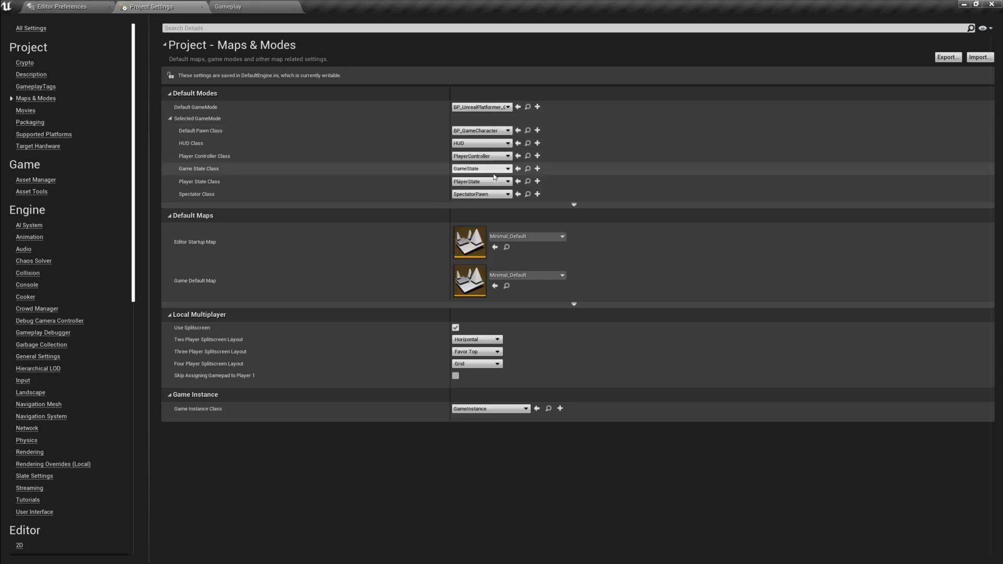
Run the Gameplay level with the new character, eject to look around Player Start, possess it again, and stop the session
{"action": "left_click", "coordinate": [228, 7]}
{"action": "left_click", "coordinate": [572, 36]}
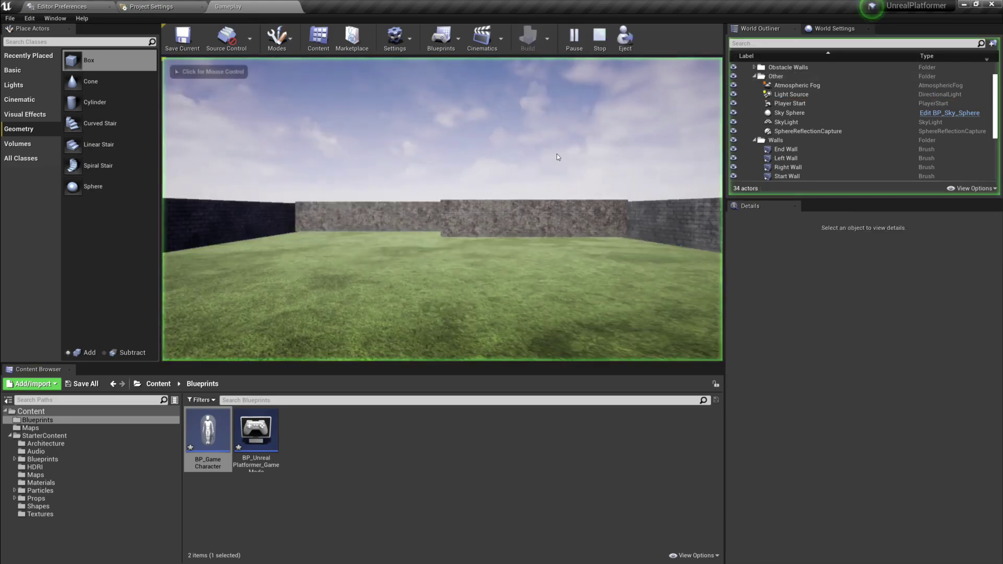
{"action": "left_click", "coordinate": [625, 36]}
{"action": "right_click_drag", "start_coordinate": [442, 209], "coordinate": [472, 243]}
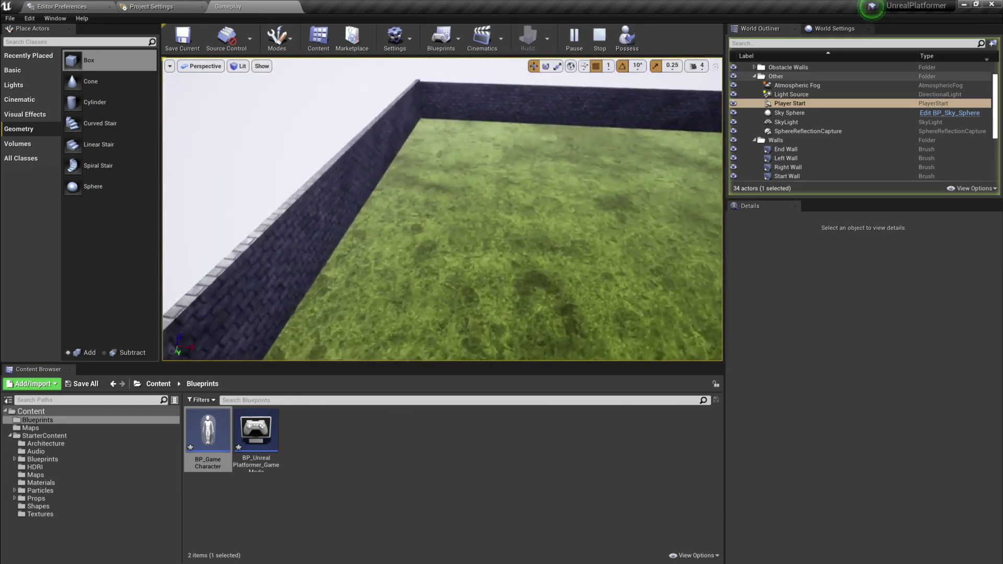
{"action": "left_click", "coordinate": [626, 37]}
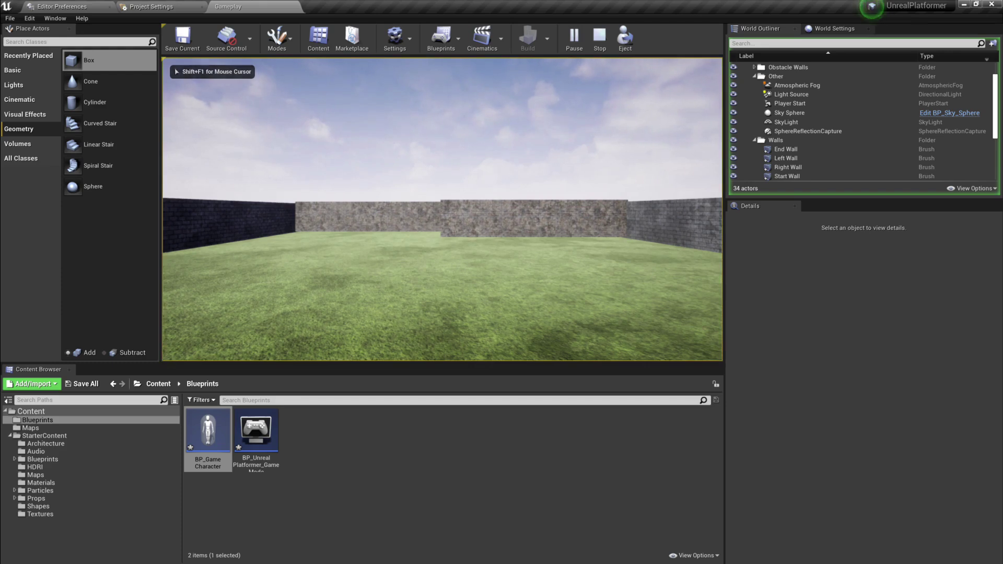
{"action": "key", "text": "shift+F1"}
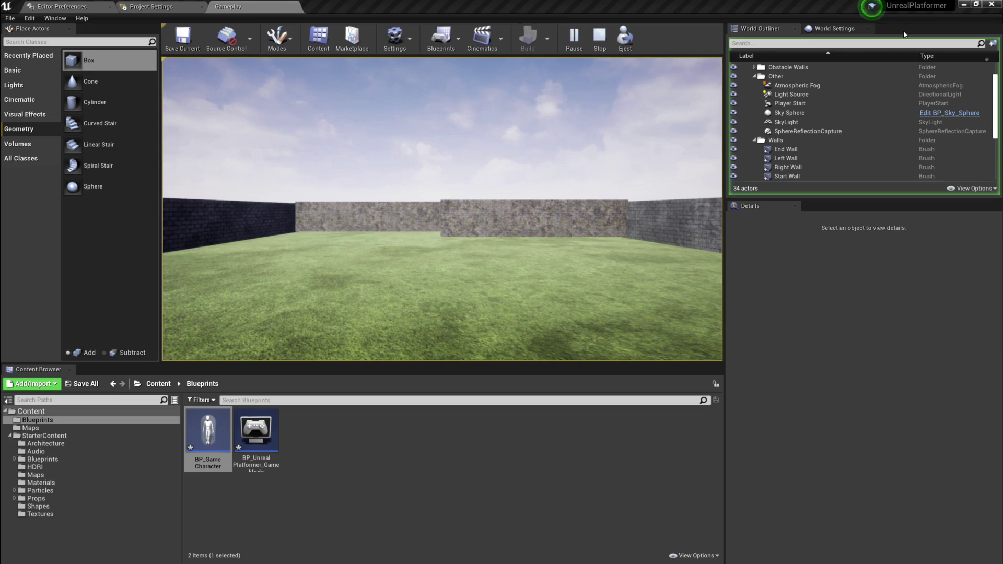
{"action": "left_click", "coordinate": [599, 37]}
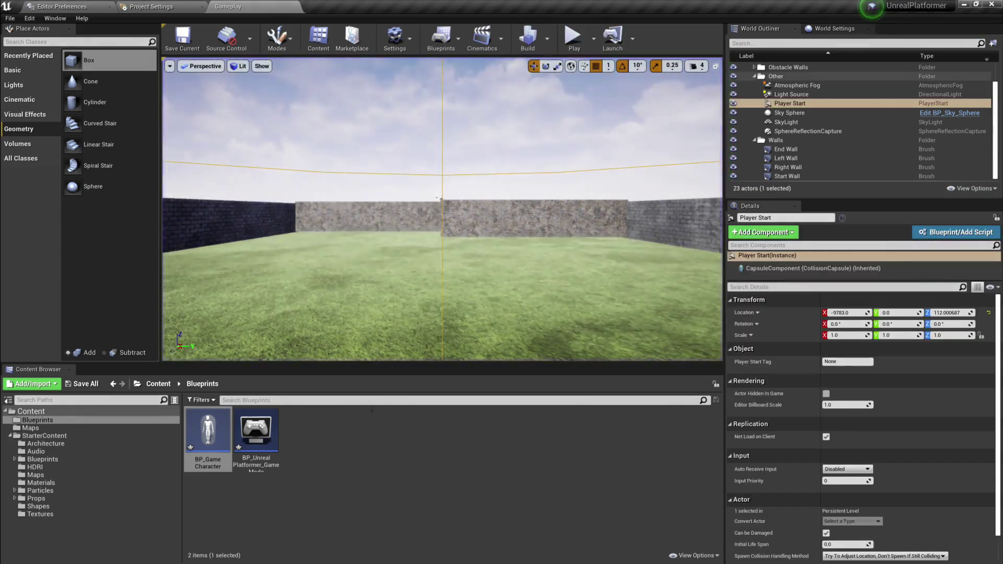
Open the BP_GameCharacter Blueprint for editing and dock its editor in the main window after Gameplay
{"action": "double_click", "coordinate": [206, 426]}
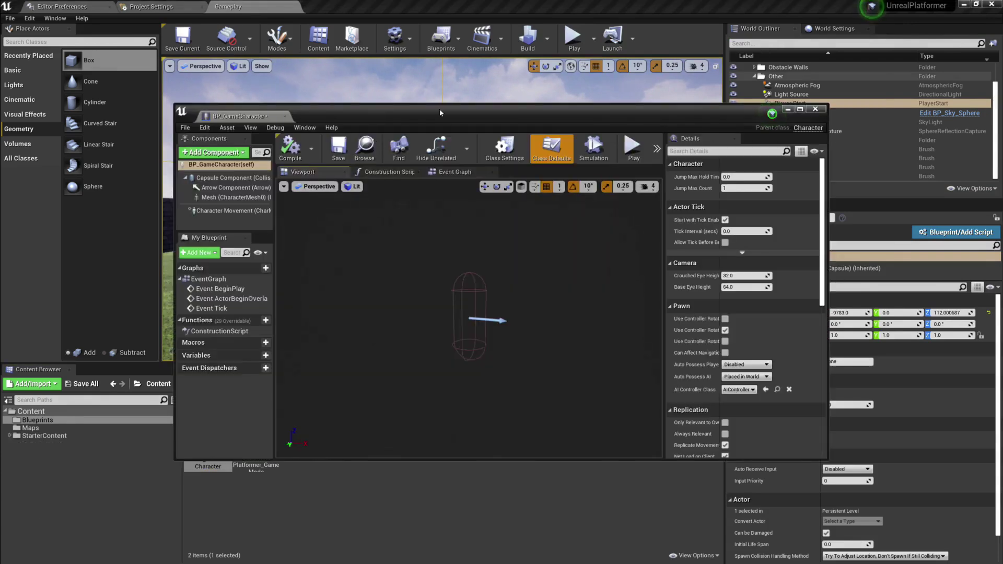
{"action": "left_click_drag", "start_coordinate": [286, 122], "coordinate": [329, 10]}
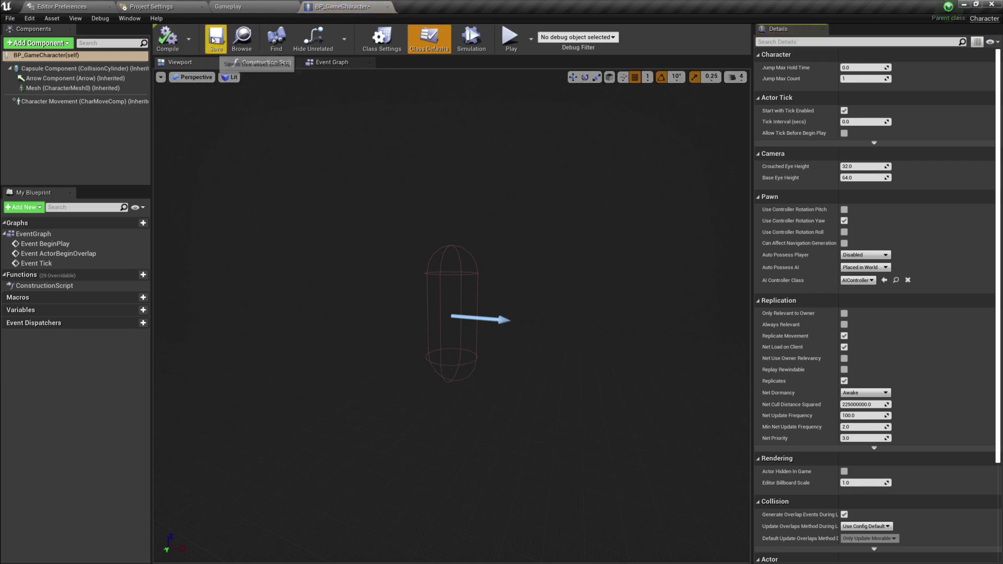
Inspect the inherited Mesh component of BP_GameCharacter and check which skeletal mesh assets can be assigned to it
{"action": "right_click_drag", "start_coordinate": [435, 240], "coordinate": [412, 245]}
{"action": "right_click_drag", "start_coordinate": [438, 236], "coordinate": [437, 237]}
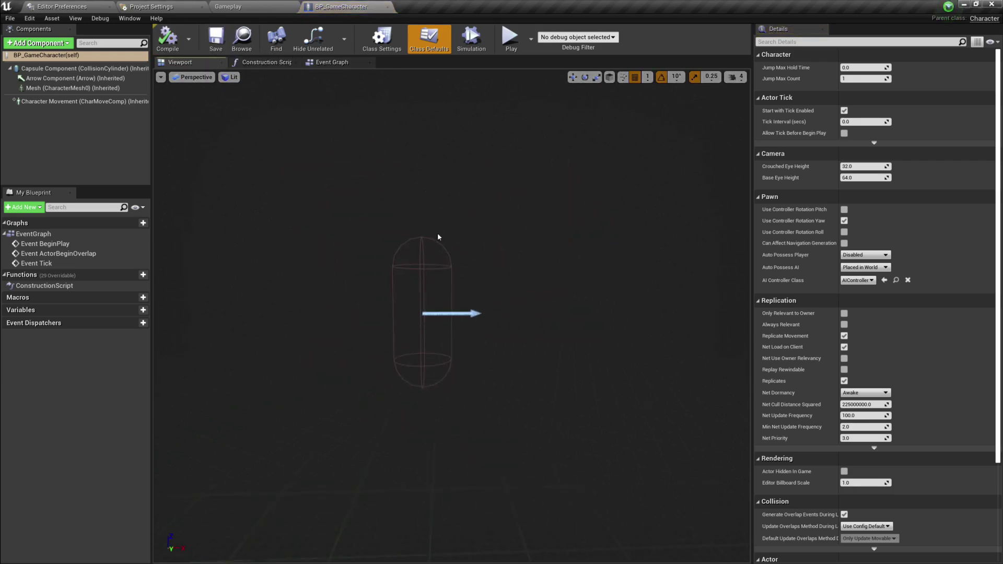
{"action": "left_click", "coordinate": [73, 88]}
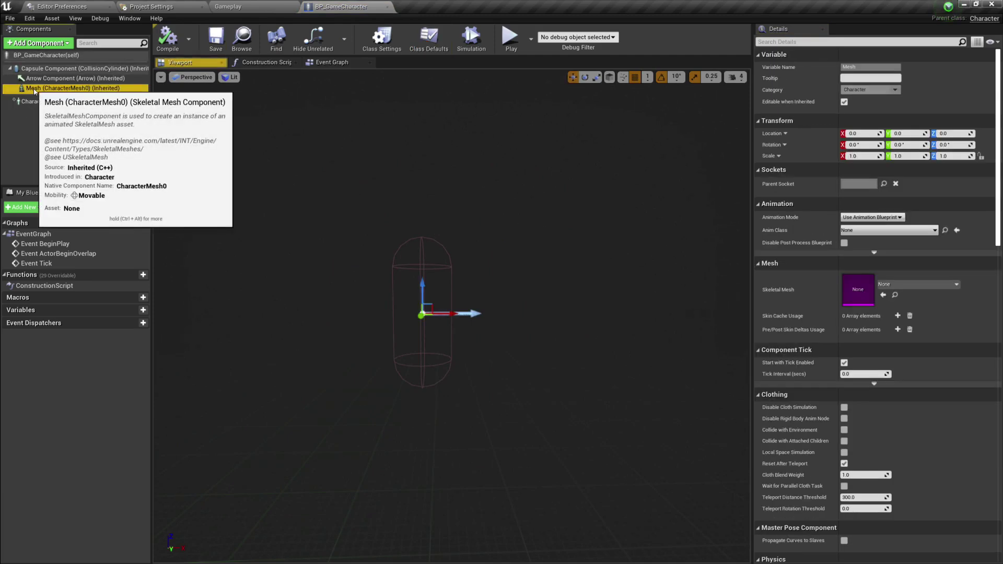
{"action": "left_click", "coordinate": [914, 284]}
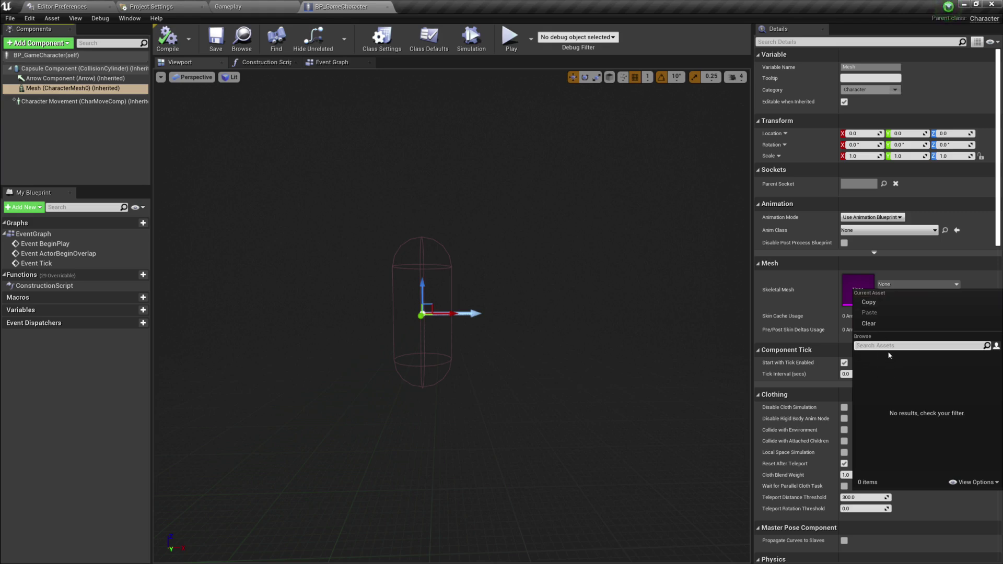
{"action": "left_click", "coordinate": [5, 144]}
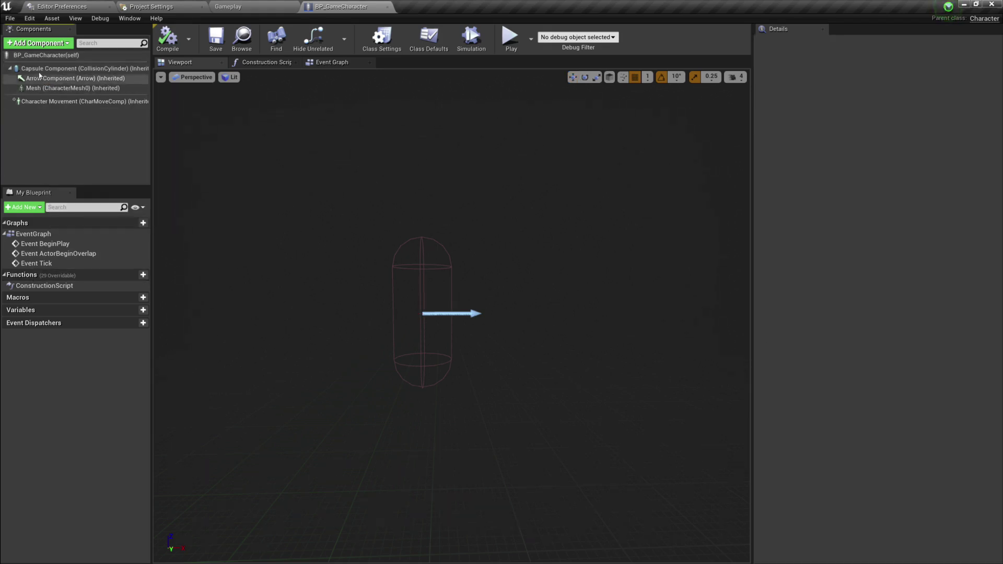
Add a Static Mesh component to BP_GameCharacter, assign the MaterialSphere mesh to it, and save the Blueprint
{"action": "left_click", "coordinate": [38, 43]}
{"action": "type", "text": "stat"}
{"action": "left_click", "coordinate": [32, 102]}
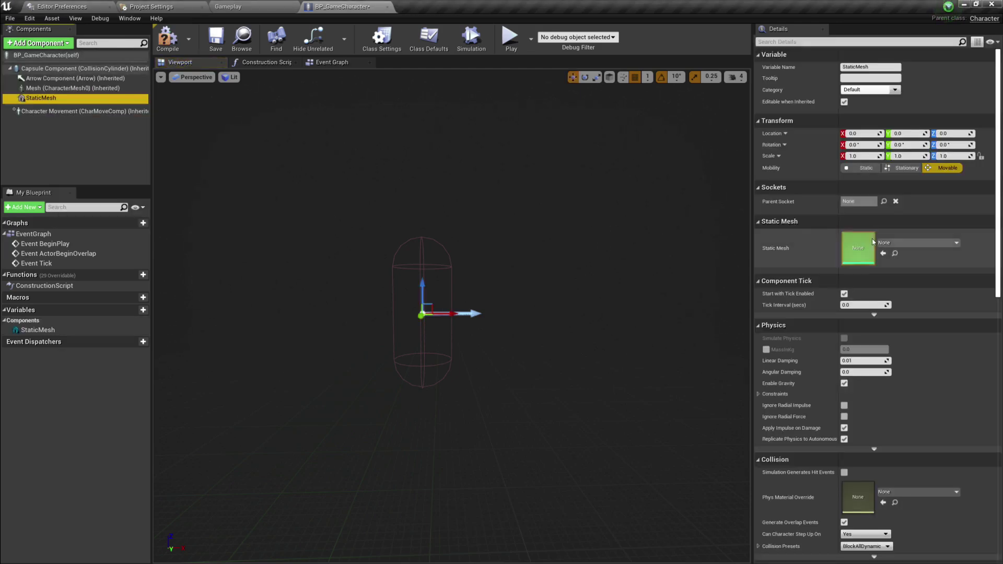
{"action": "left_click", "coordinate": [909, 242]}
{"action": "left_click", "coordinate": [893, 333]}
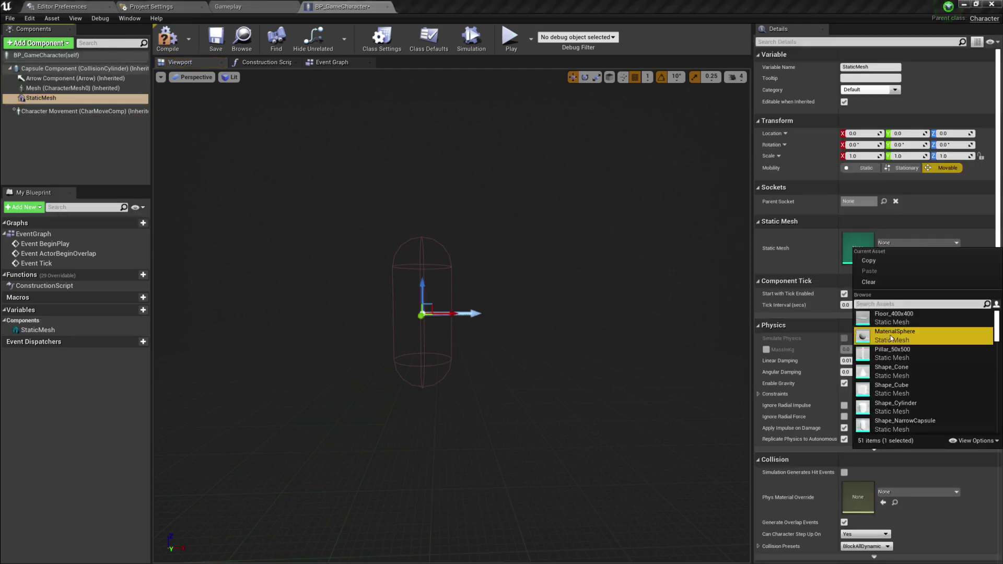
{"action": "left_click", "coordinate": [216, 36]}
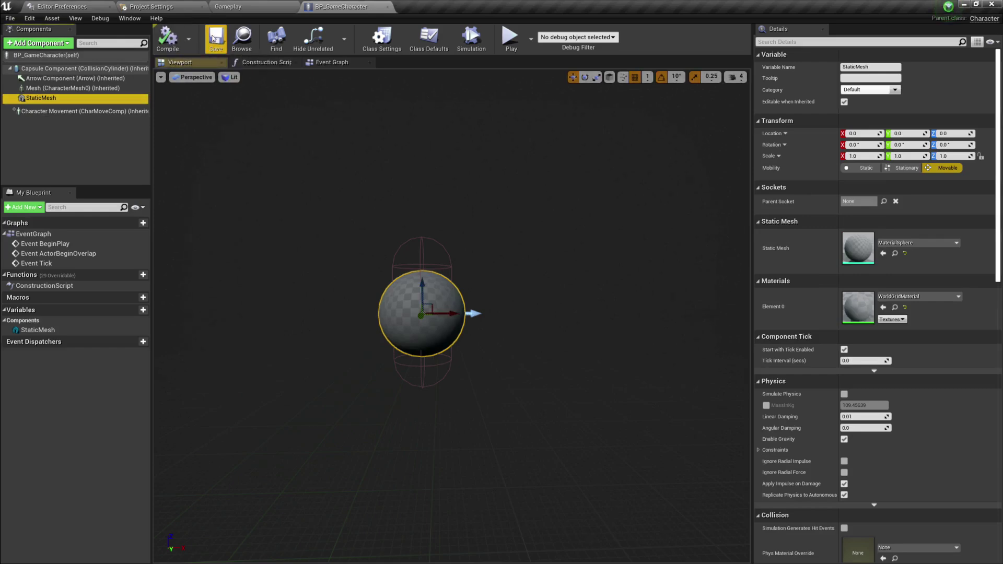
Run the Gameplay level, eject from the pawn to view the sphere character from outside, and stop the session
{"action": "left_click", "coordinate": [228, 7]}
{"action": "left_click", "coordinate": [586, 40]}
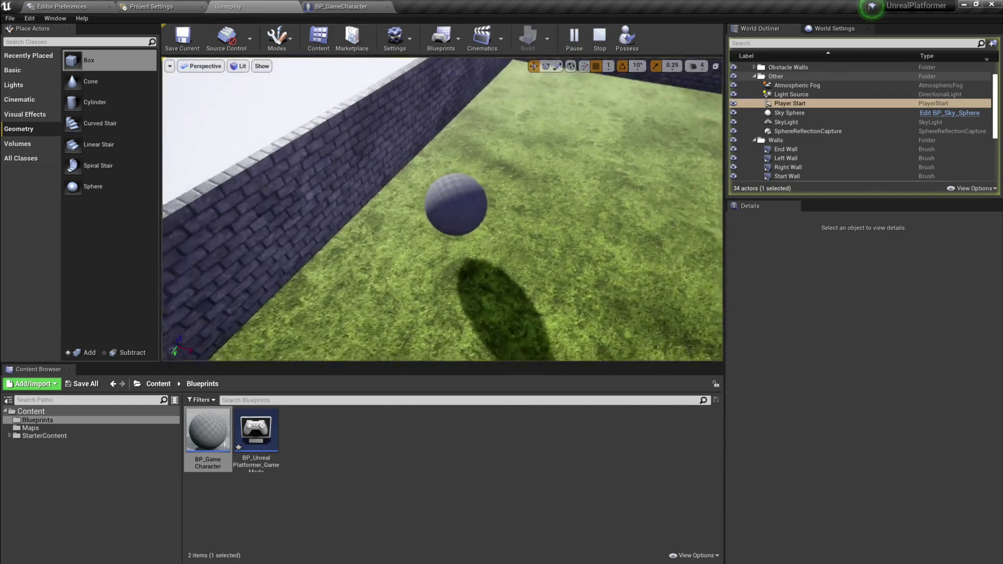
{"action": "key", "text": "Escape"}
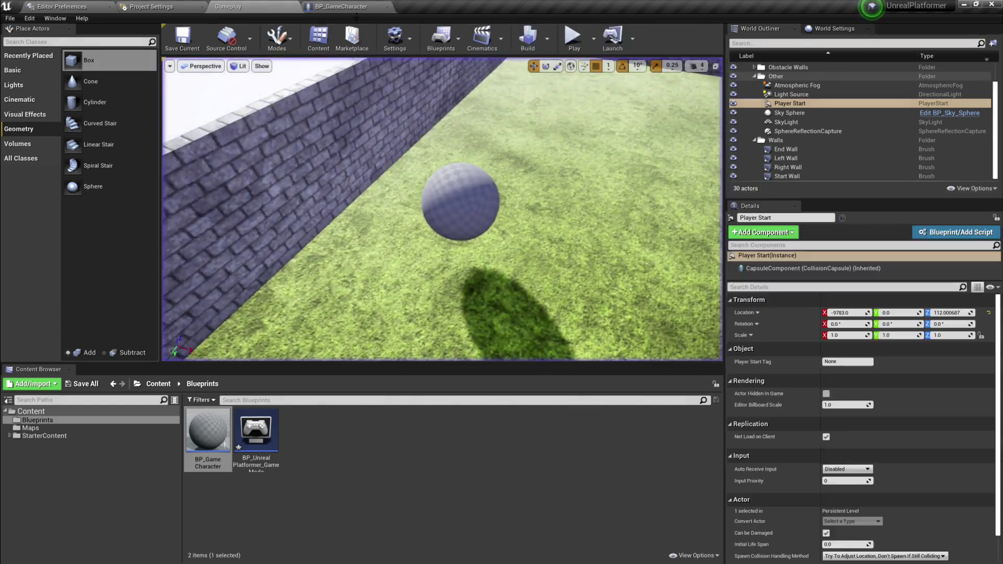
Change the StaticMesh component's mesh in BP_GameCharacter to Shape_Cone and save the Blueprint
{"action": "left_click", "coordinate": [341, 6]}
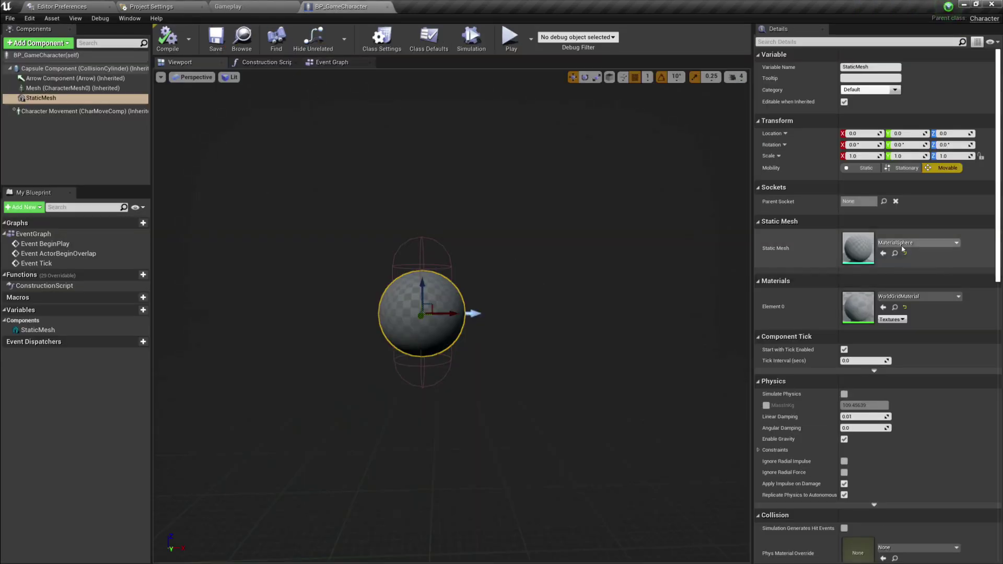
{"action": "left_click", "coordinate": [917, 243]}
{"action": "scroll", "coordinate": [912, 365], "scroll_direction": "down", "scroll_amount": 2}
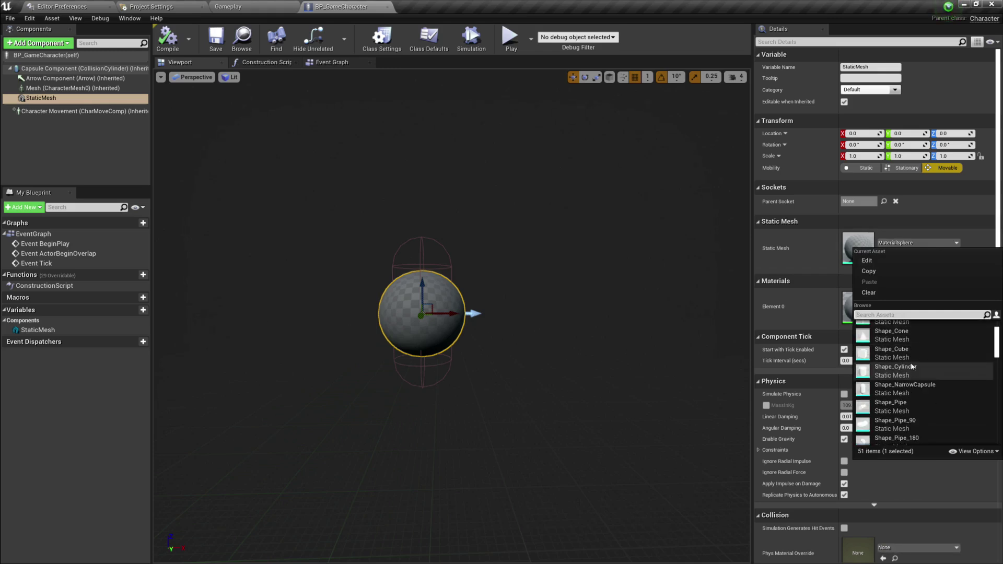
{"action": "left_click", "coordinate": [893, 334]}
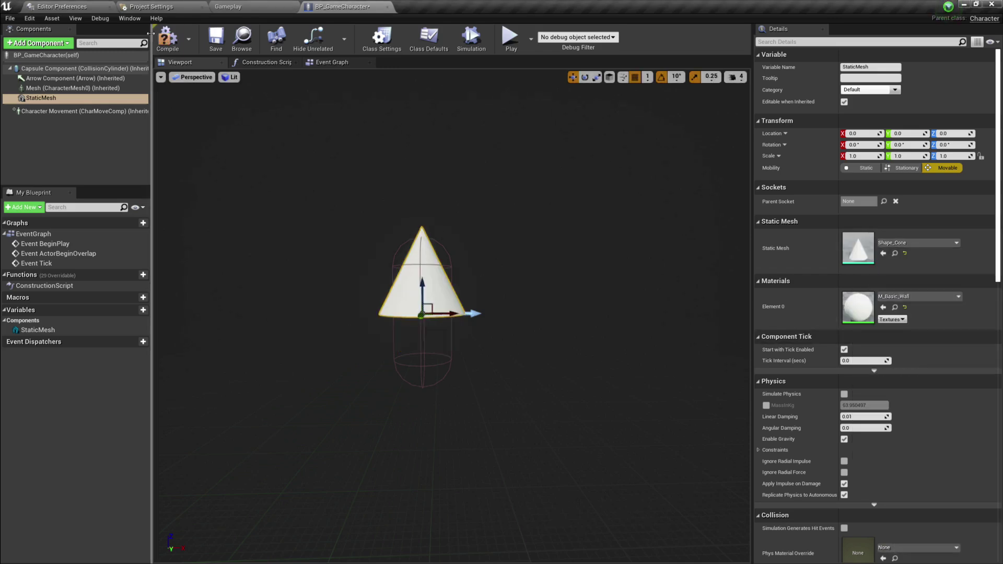
{"action": "left_click", "coordinate": [213, 36]}
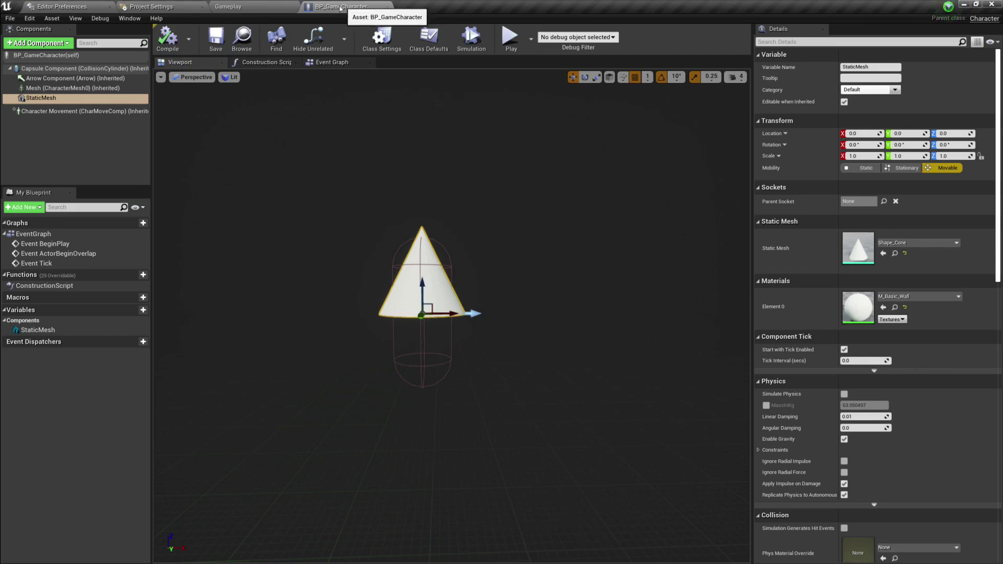
Run the Gameplay level again, eject to view the cone character from outside, and stop the session
{"action": "left_click", "coordinate": [261, 7]}
{"action": "left_click", "coordinate": [573, 39]}
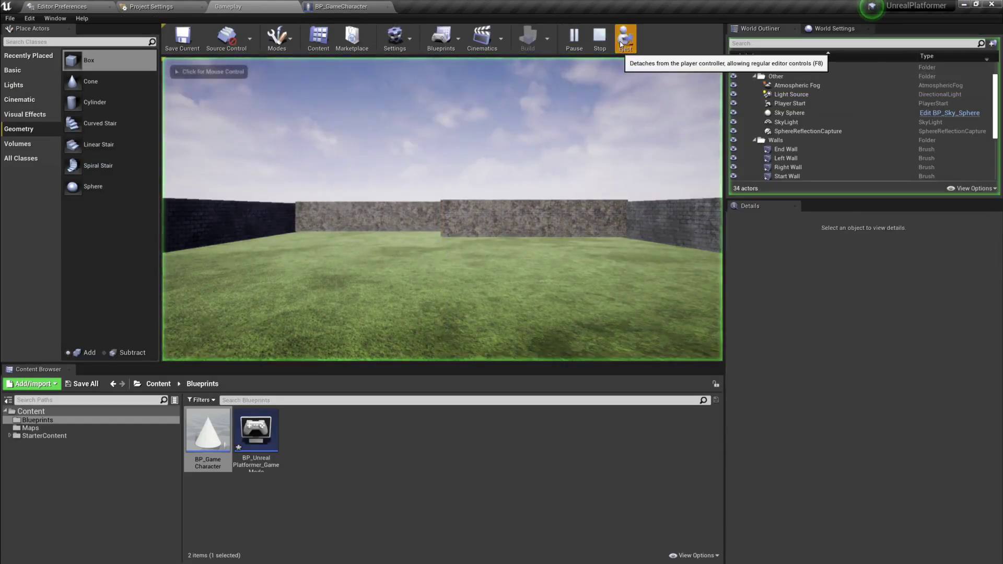
{"action": "key", "text": "a"}
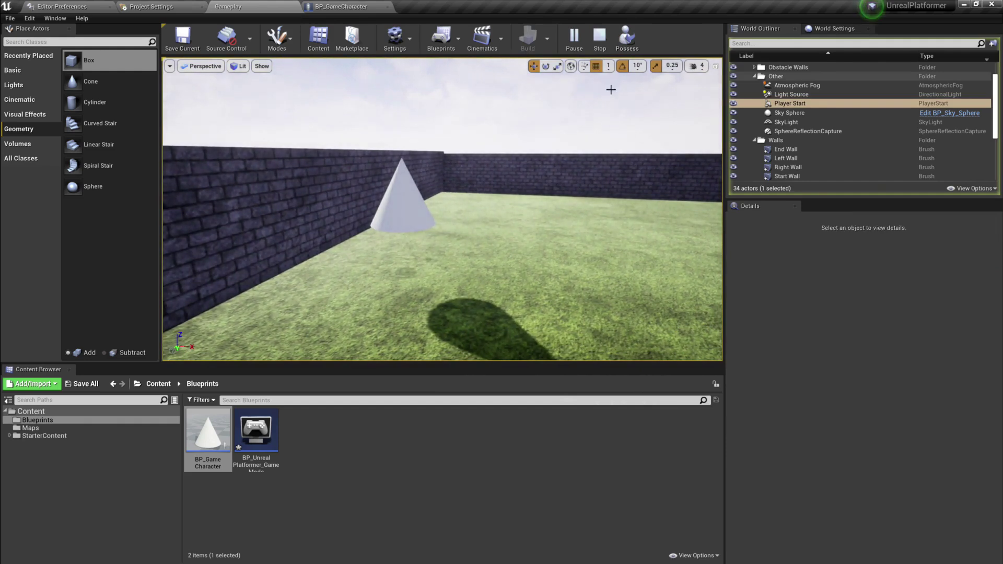
{"action": "left_click", "coordinate": [601, 37]}
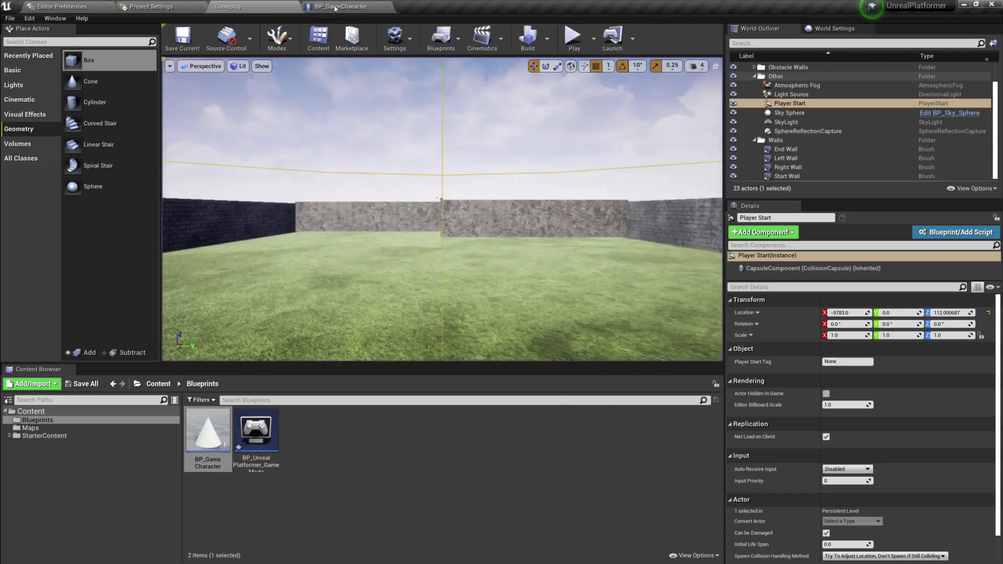
Delete the StaticMesh component from BP_GameCharacter, then compile and save the Blueprint
{"action": "left_click", "coordinate": [345, 6]}
{"action": "left_click", "coordinate": [36, 99]}
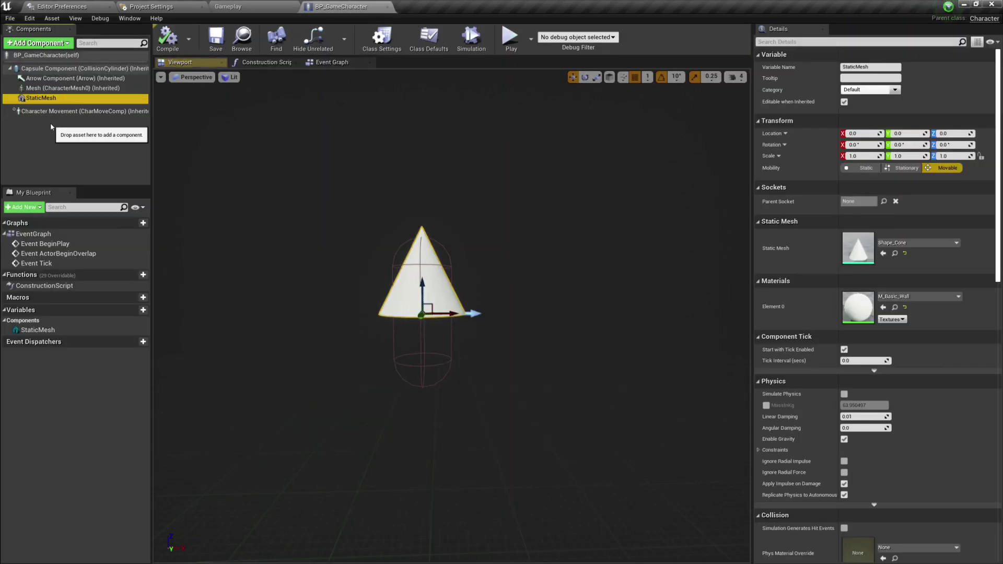
{"action": "key", "text": "Delete"}
{"action": "left_click", "coordinate": [167, 37]}
{"action": "left_click", "coordinate": [216, 38]}
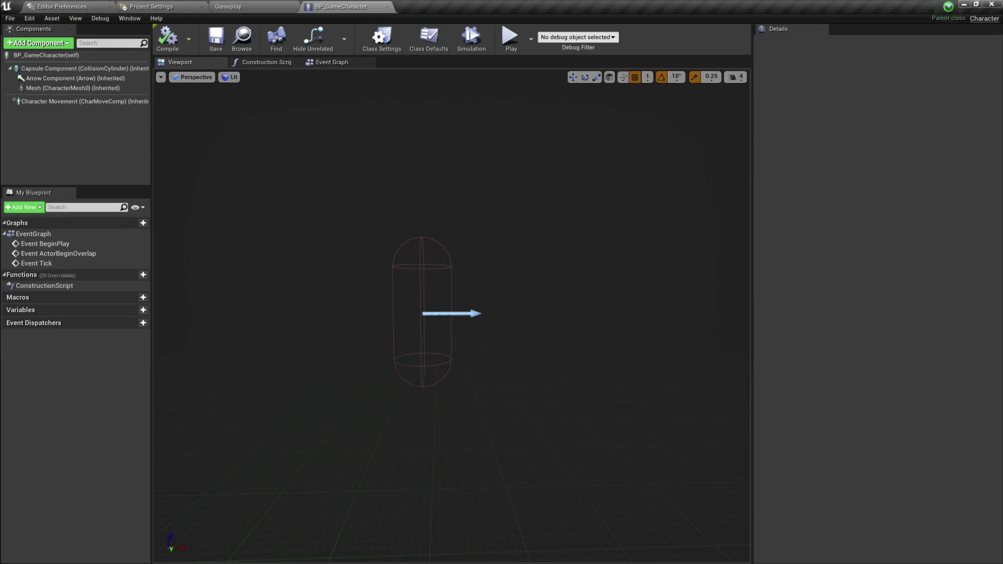
Add a Camera component to BP_GameCharacter with its default name and compile the Blueprint
{"action": "left_click", "coordinate": [53, 46]}
{"action": "type", "text": "camera"}
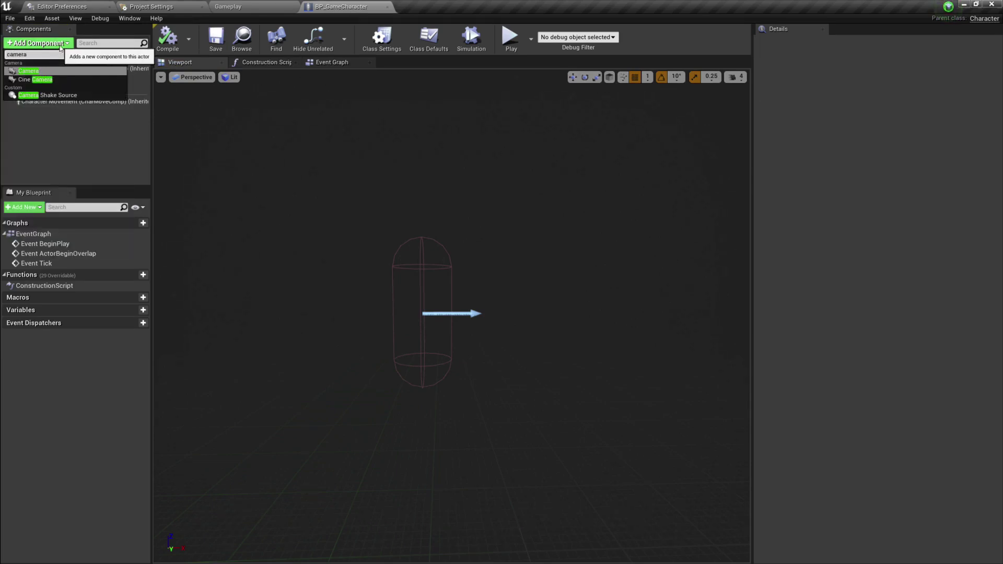
{"action": "left_click", "coordinate": [46, 73]}
{"action": "key", "text": "Return"}
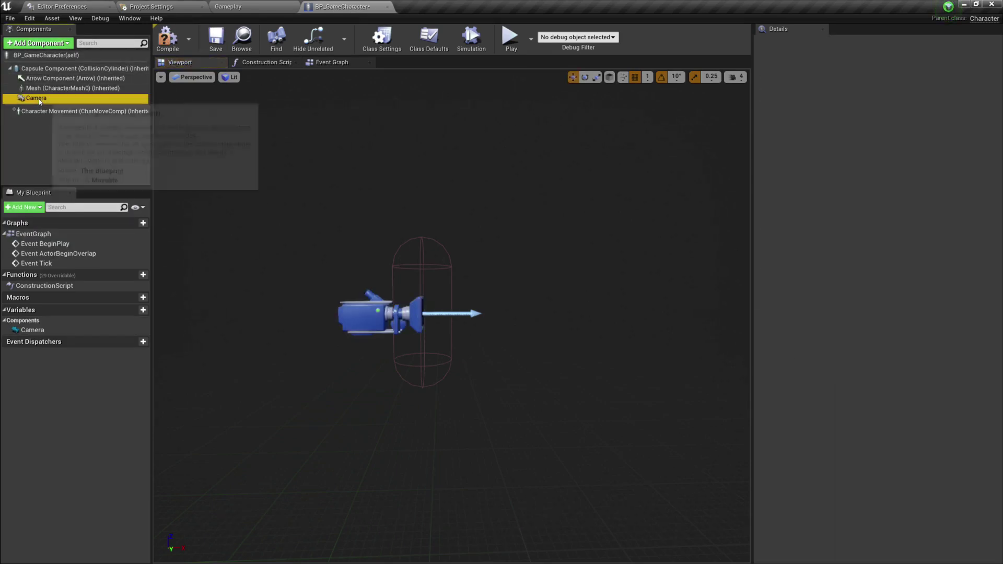
{"action": "left_click", "coordinate": [174, 43]}
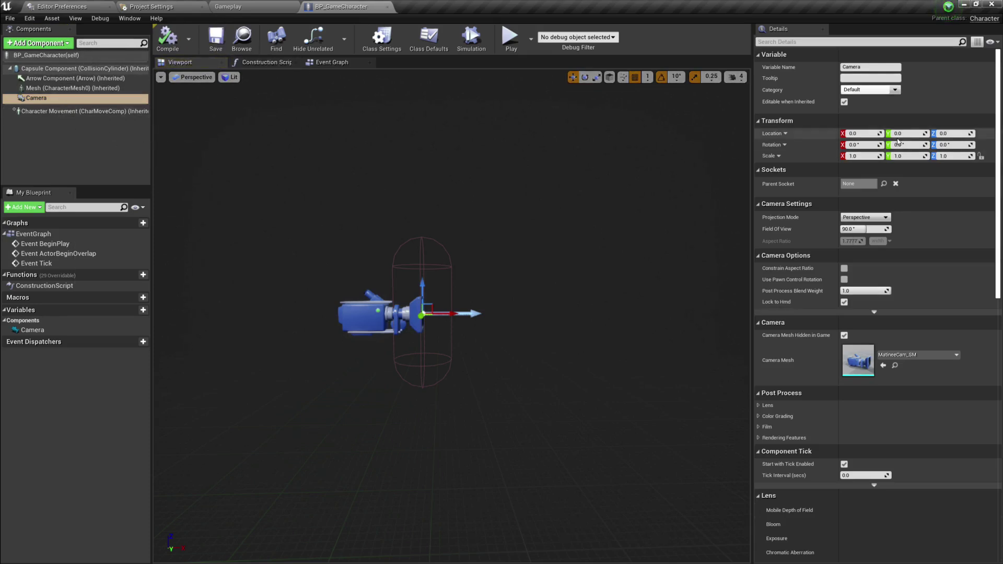
Set the Camera component's location to X 20 and Z 60, then compile and save the Blueprint
{"action": "left_click", "coordinate": [848, 134]}
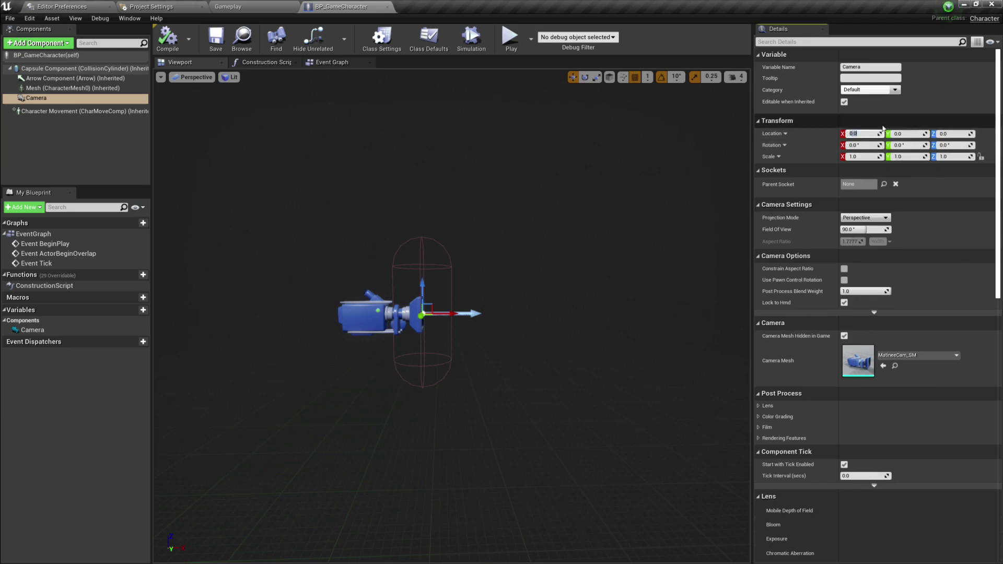
{"action": "type", "text": "51"}
{"action": "key", "text": "Return"}
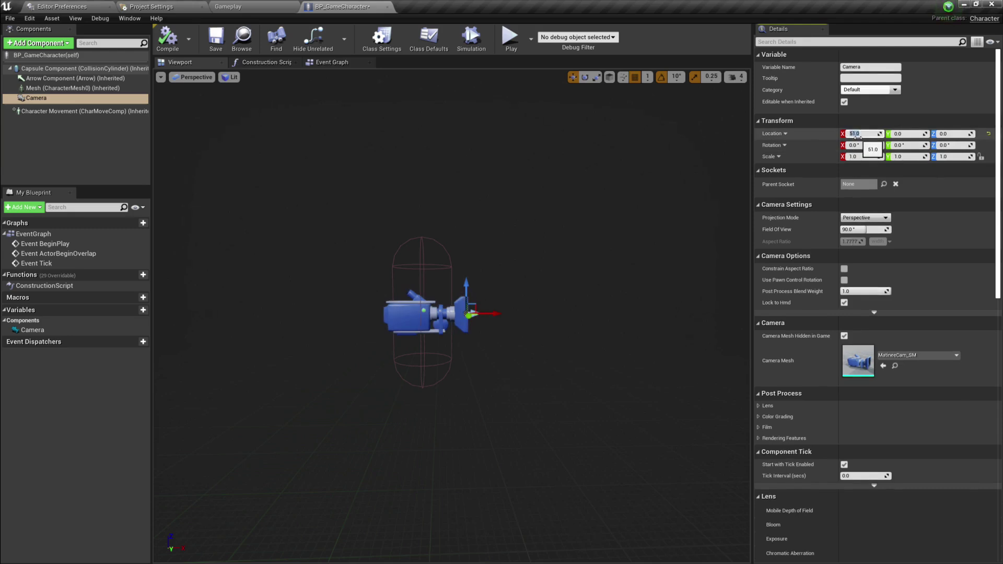
{"action": "type", "text": "20"}
{"action": "key", "text": "Tab"}
{"action": "key", "text": "Tab"}
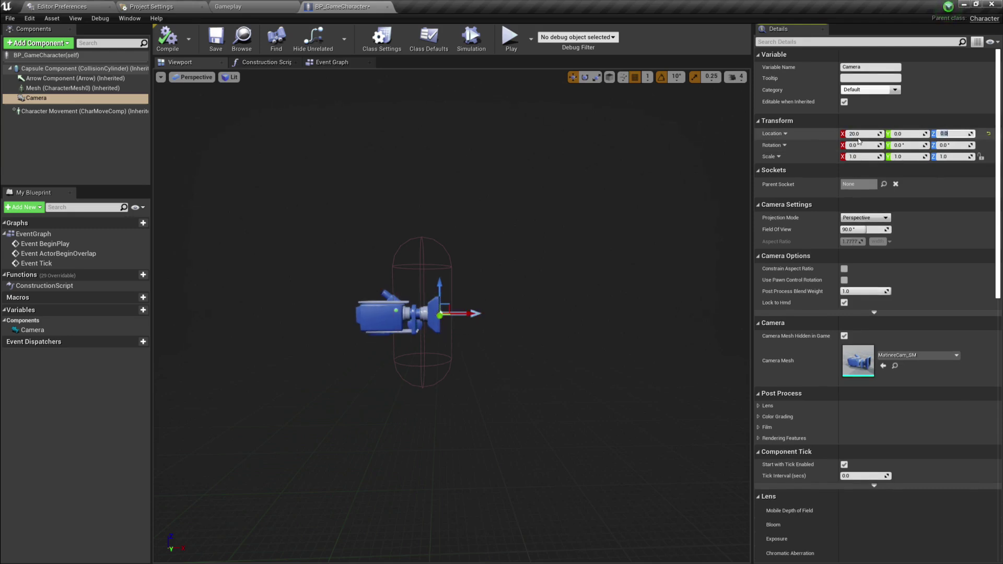
{"action": "type", "text": "60"}
{"action": "key", "text": "Return"}
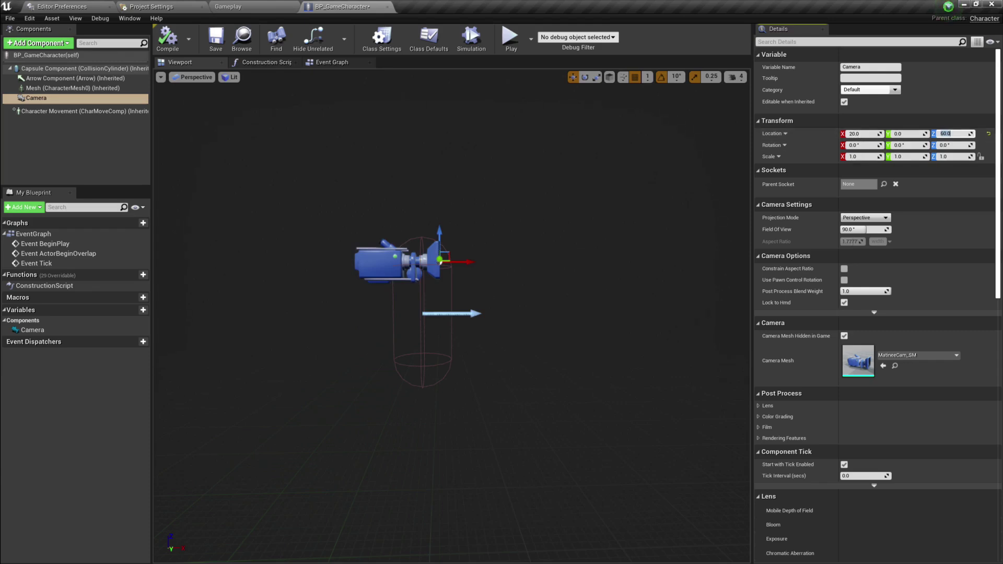
{"action": "left_click", "coordinate": [184, 62]}
{"action": "left_click", "coordinate": [216, 38]}
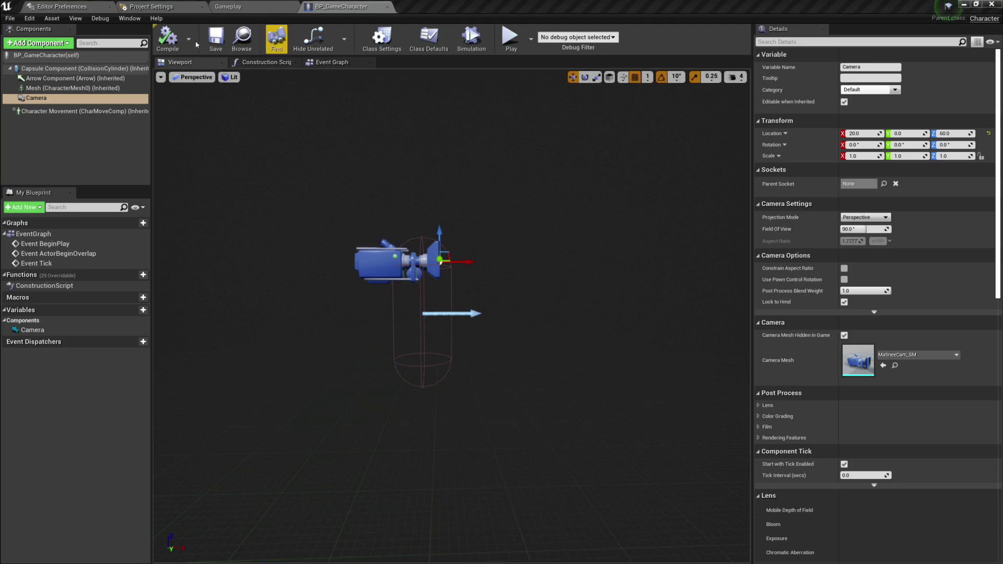
Add an action mapping named Jump in the Input section of the Project Settings
{"action": "left_click", "coordinate": [96, 8]}
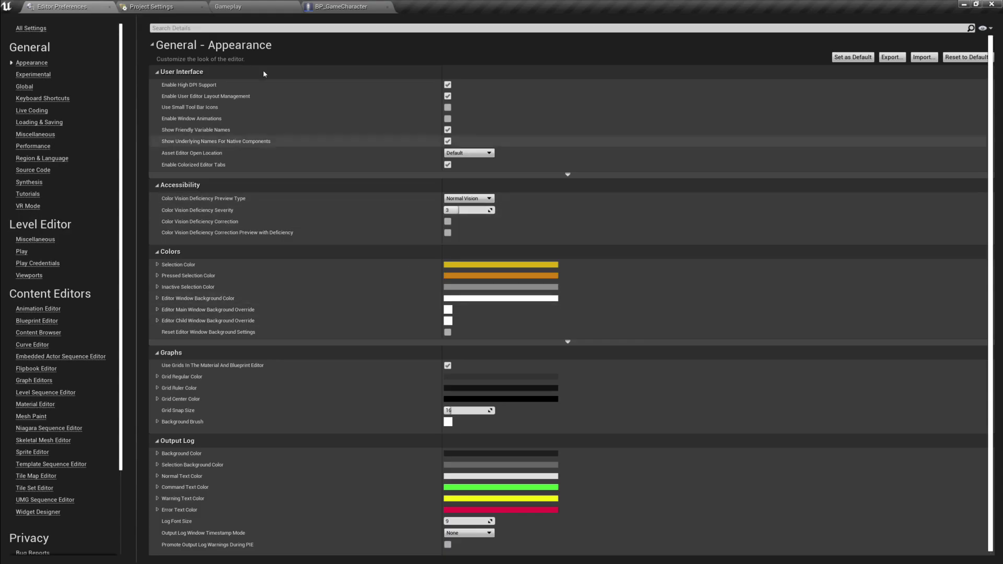
{"action": "left_click", "coordinate": [156, 7]}
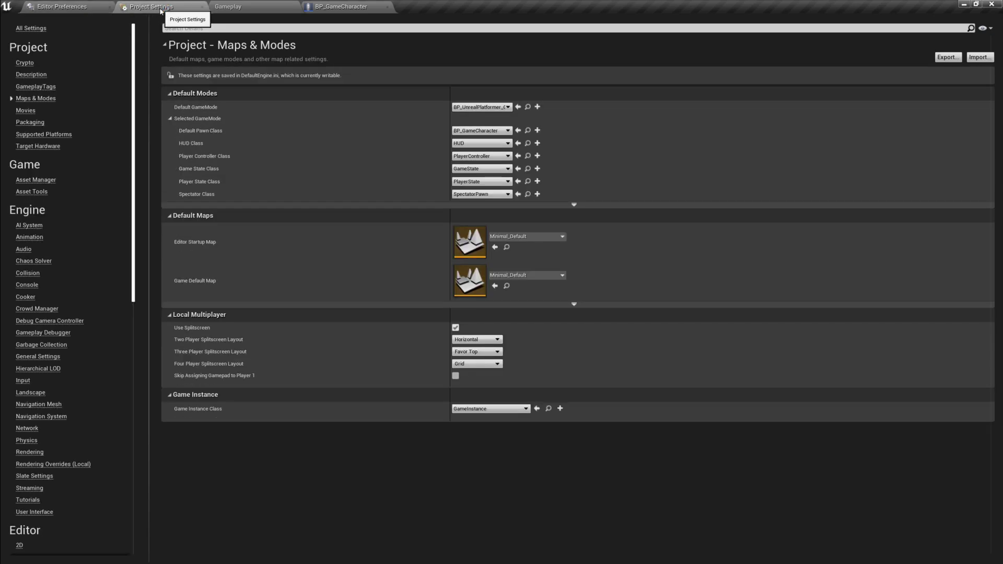
{"action": "left_click", "coordinate": [23, 381]}
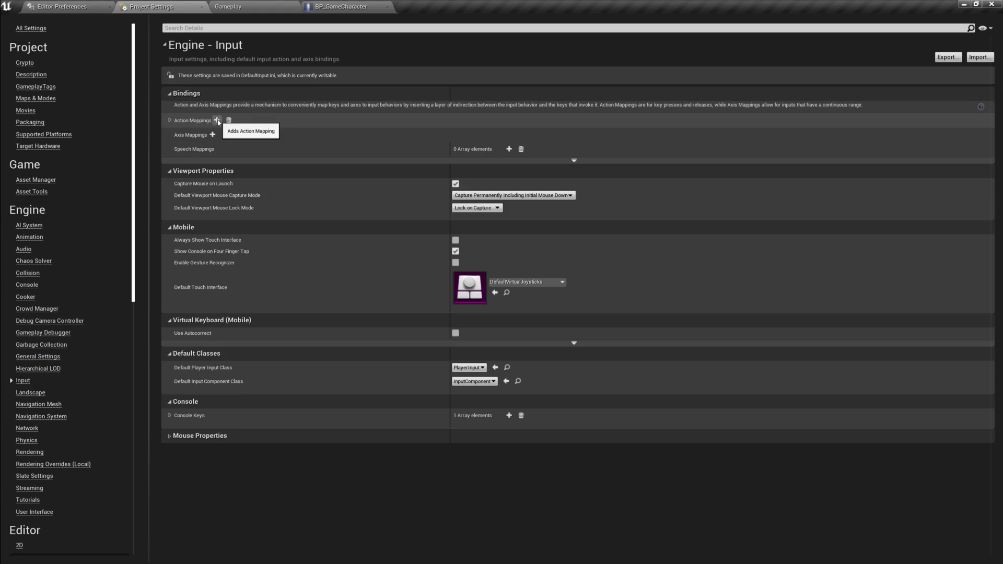
{"action": "left_click", "coordinate": [170, 120]}
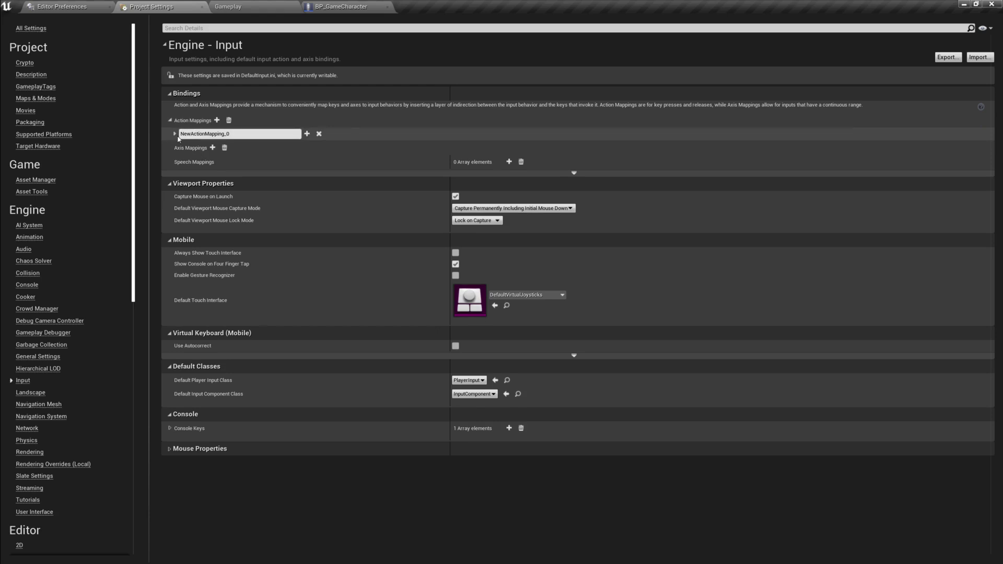
{"action": "left_click", "coordinate": [175, 134]}
{"action": "left_click", "coordinate": [204, 134]}
{"action": "type", "text": "Jump"}
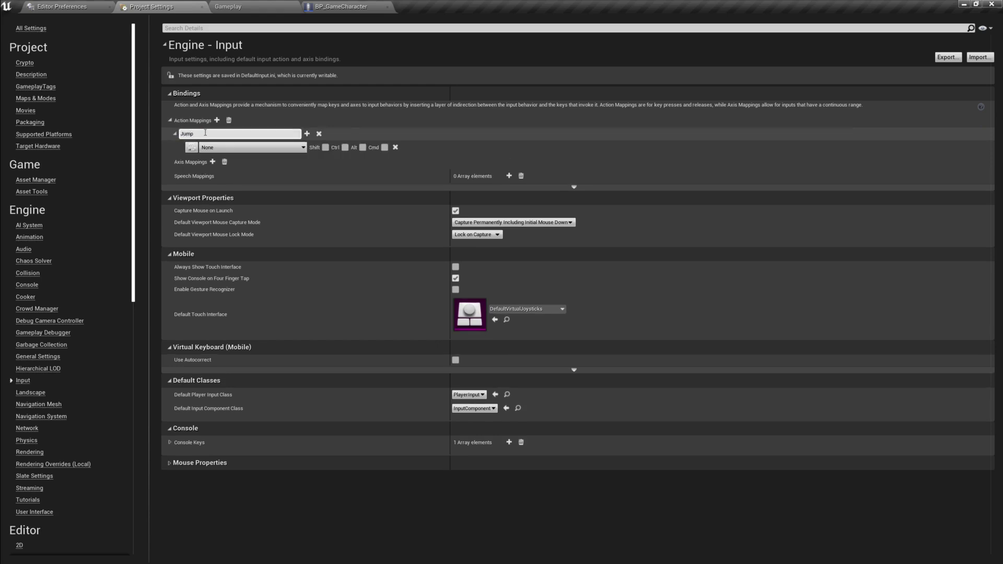
Bind the Jump action mapping to the keyboard's Space Bar
{"action": "left_click", "coordinate": [229, 148]}
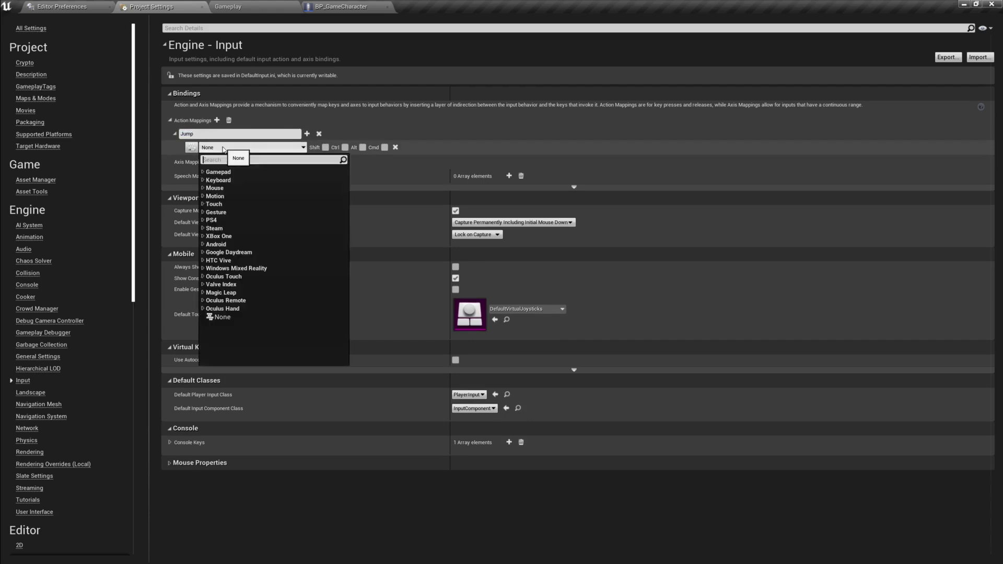
{"action": "type", "text": "space"}
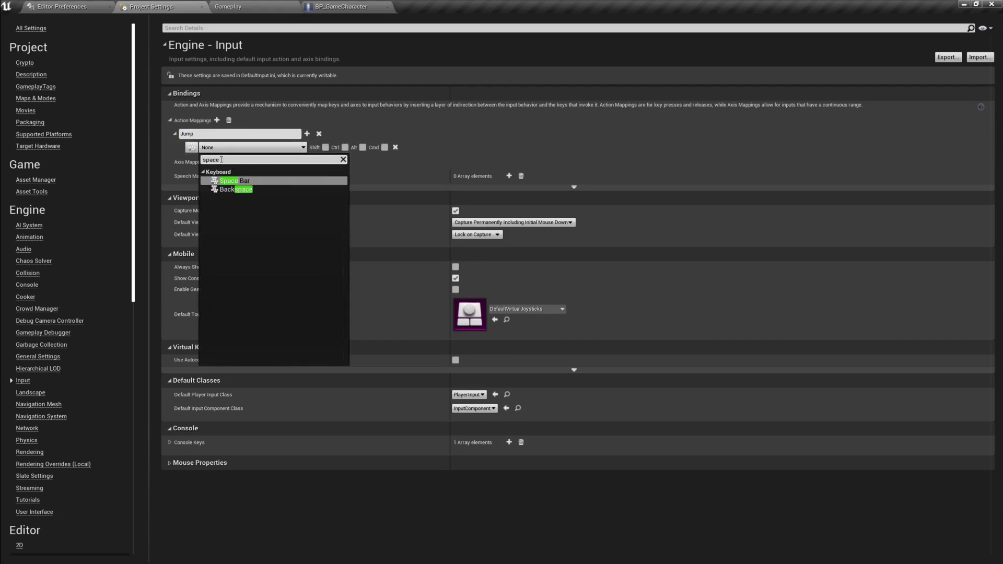
{"action": "left_click", "coordinate": [245, 186]}
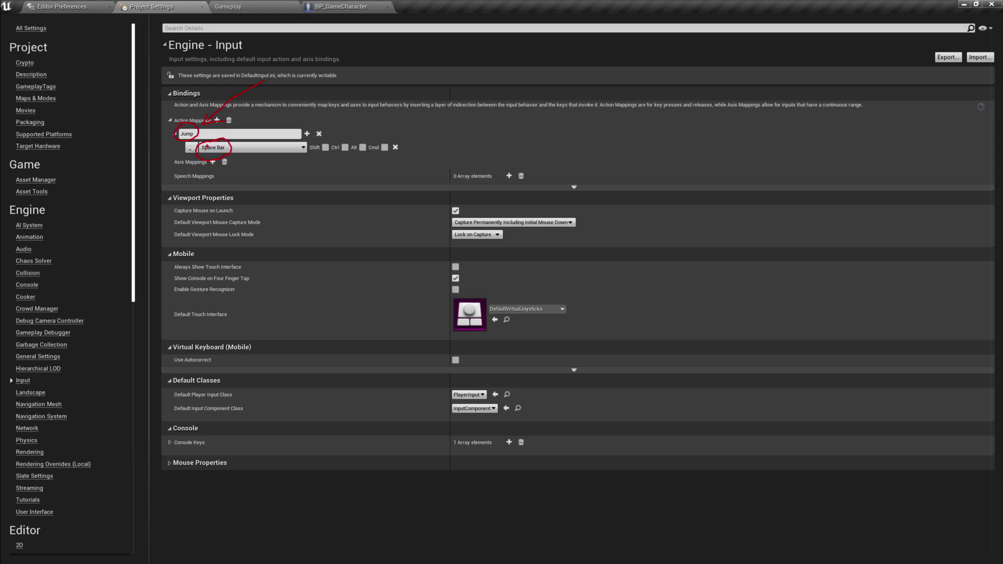
{"action": "key", "text": "Escape"}
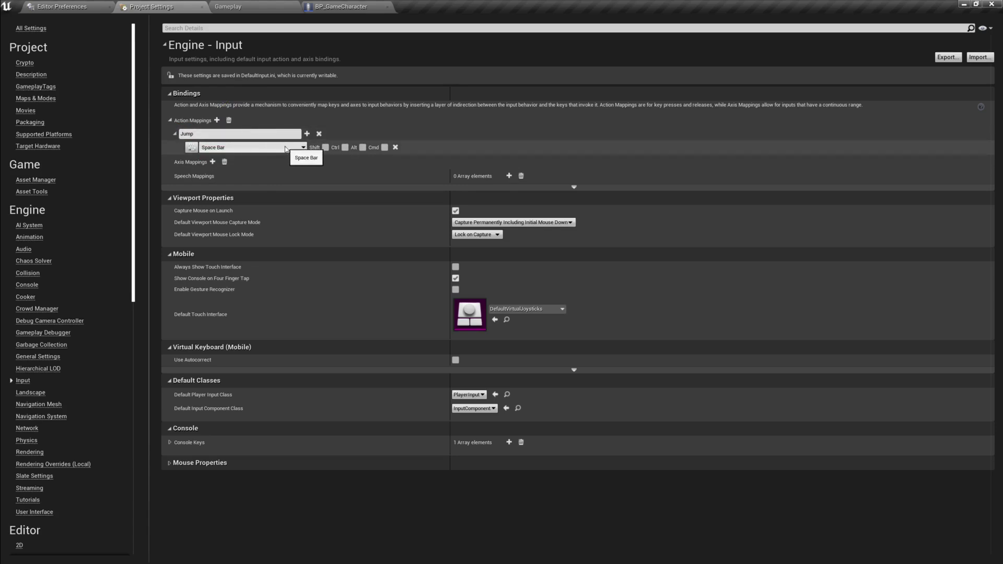
Add a second key binding to the Jump action mapping and assign the keyboard's A key
{"action": "left_click", "coordinate": [248, 149]}
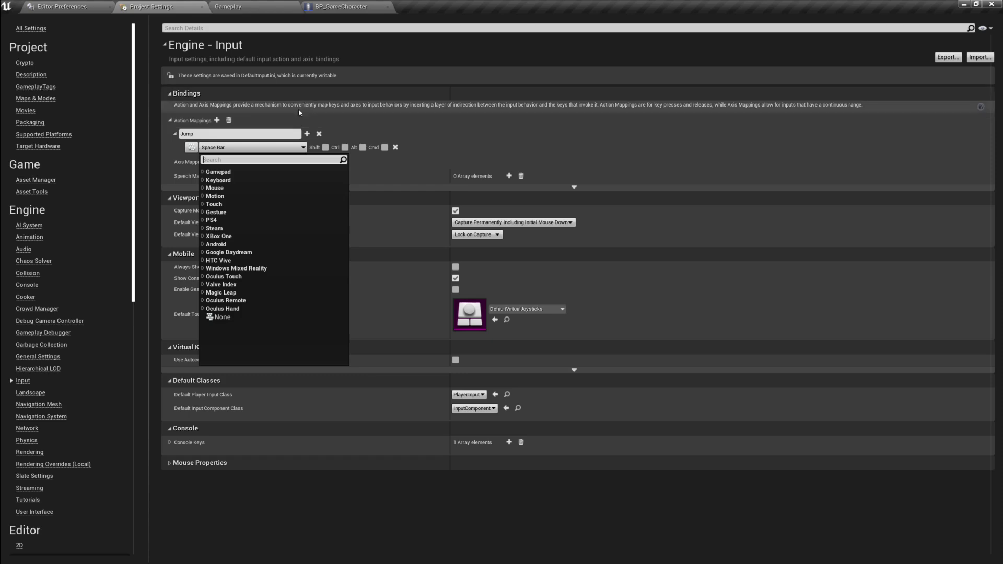
{"action": "left_click", "coordinate": [307, 134]}
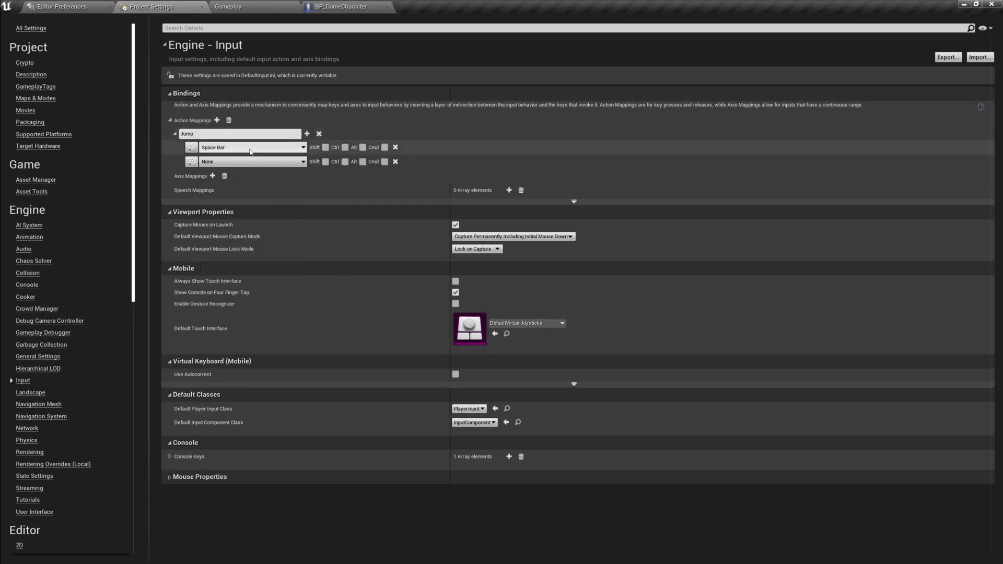
{"action": "left_click", "coordinate": [241, 162]}
{"action": "type", "text": "A"}
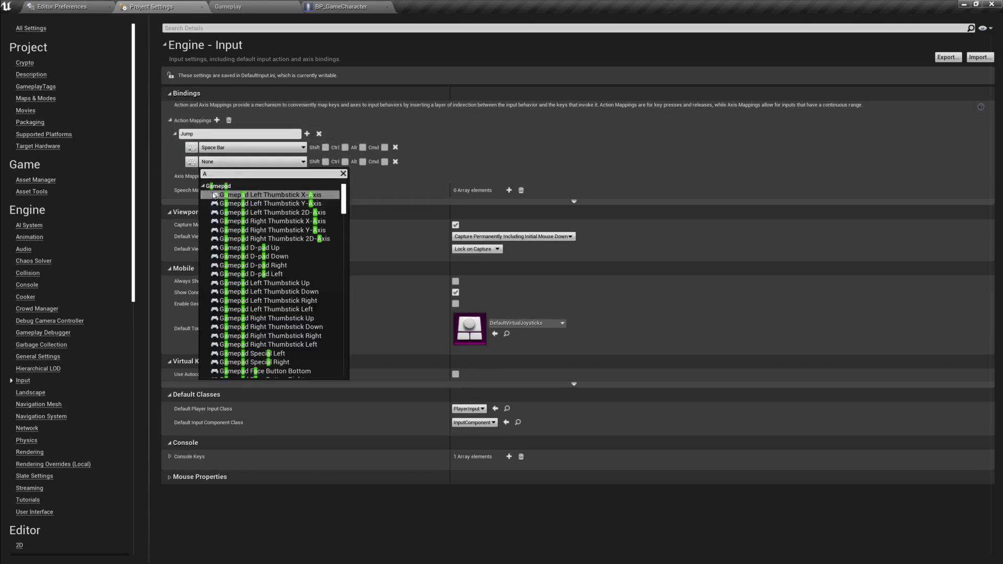
{"action": "scroll", "coordinate": [240, 282], "scroll_direction": "down", "scroll_amount": 2}
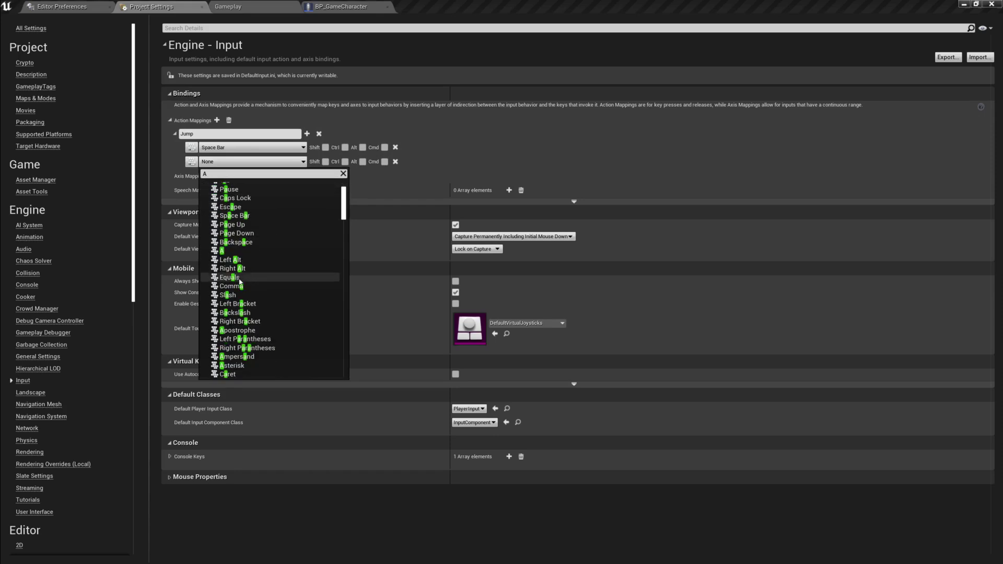
{"action": "left_click", "coordinate": [223, 251]}
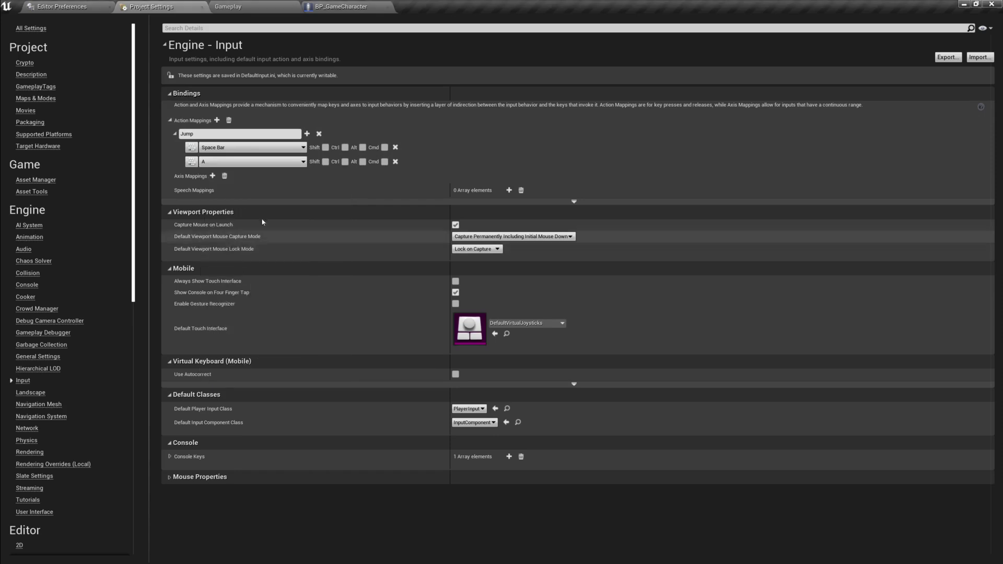
Examine the Gesture, PS4, XBox One and Android key categories available for Jump's second binding
{"action": "left_click", "coordinate": [302, 161]}
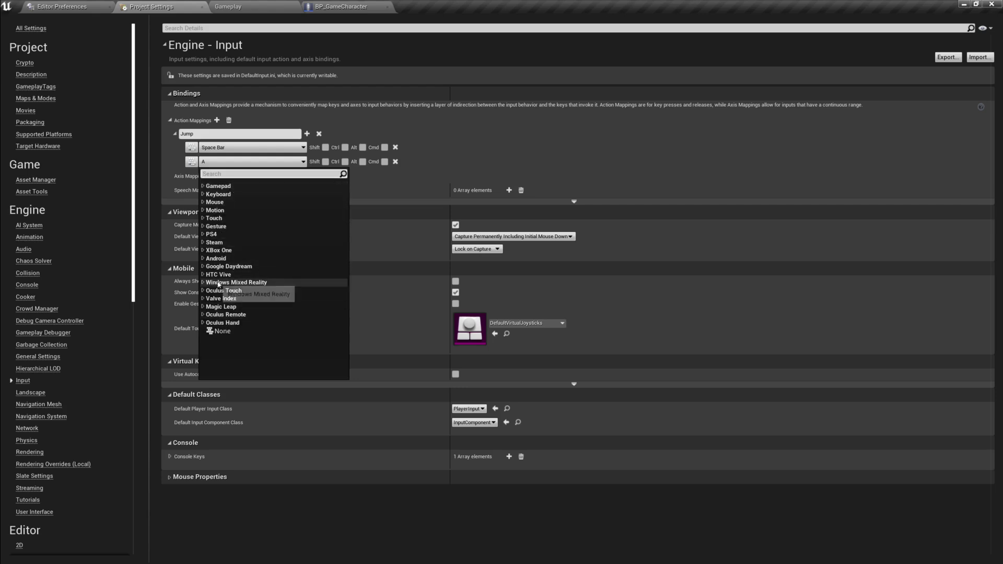
{"action": "left_click", "coordinate": [216, 226]}
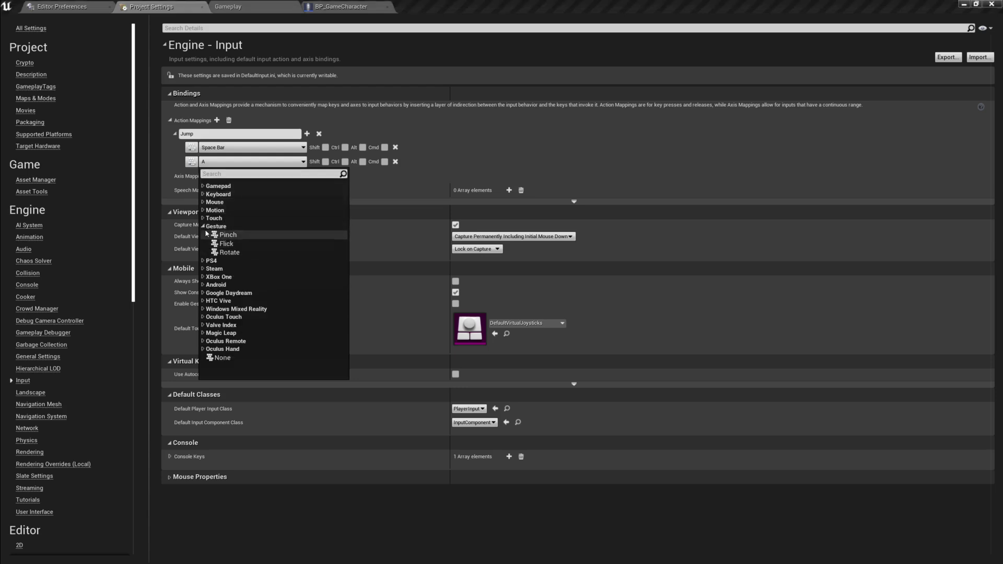
{"action": "left_click", "coordinate": [230, 227]}
{"action": "left_click", "coordinate": [238, 234]}
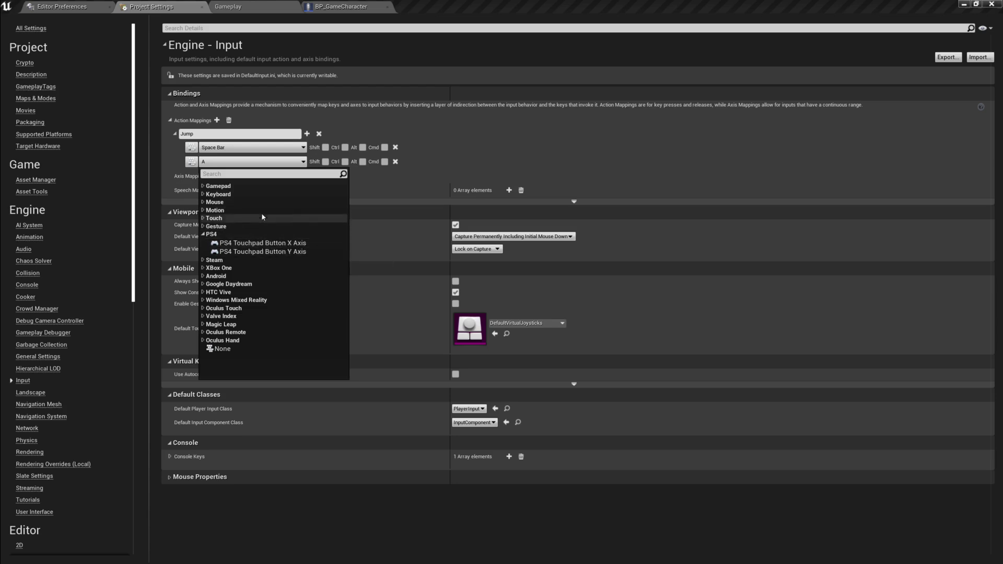
{"action": "left_click", "coordinate": [220, 268]}
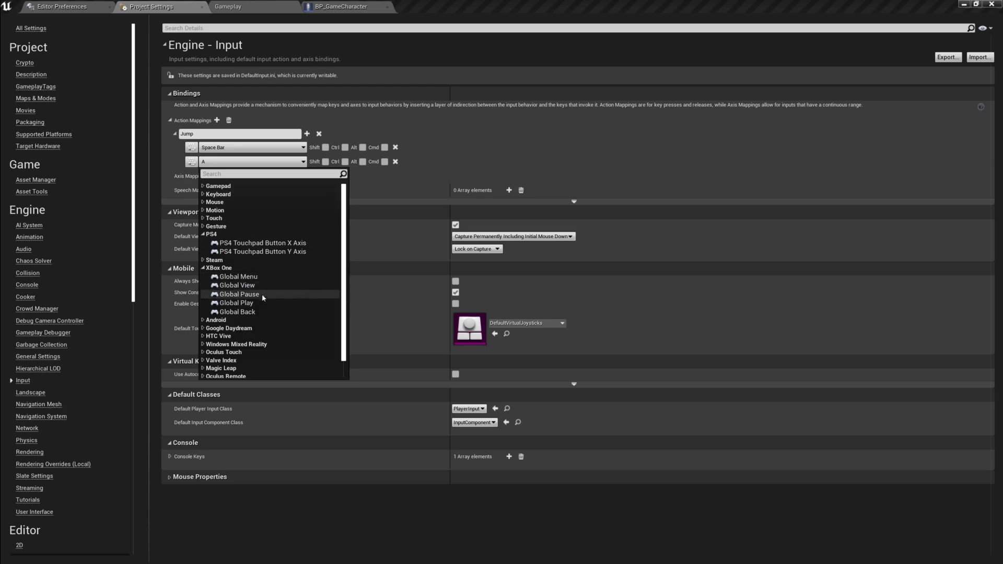
{"action": "left_click", "coordinate": [212, 320]}
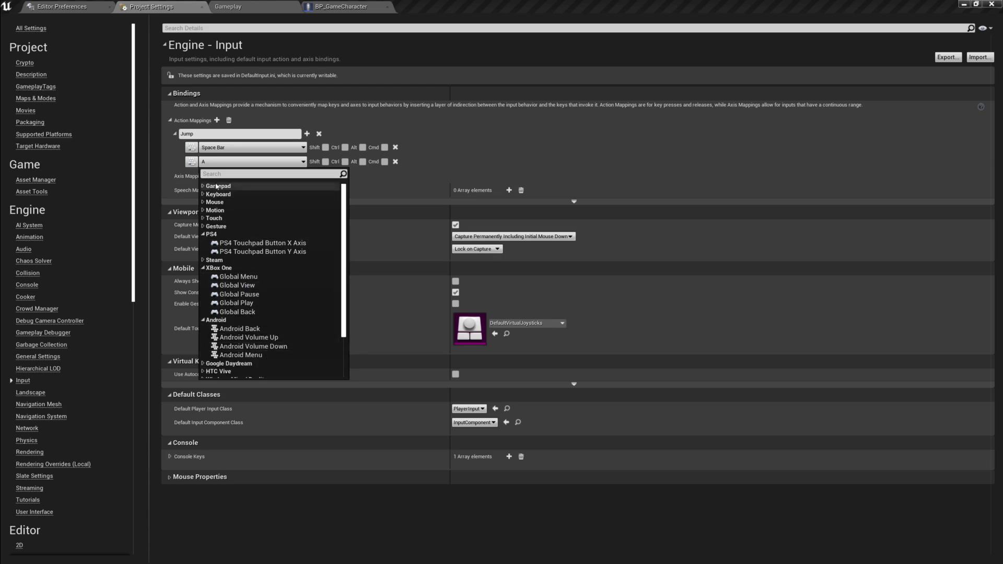
{"action": "left_click", "coordinate": [303, 162]}
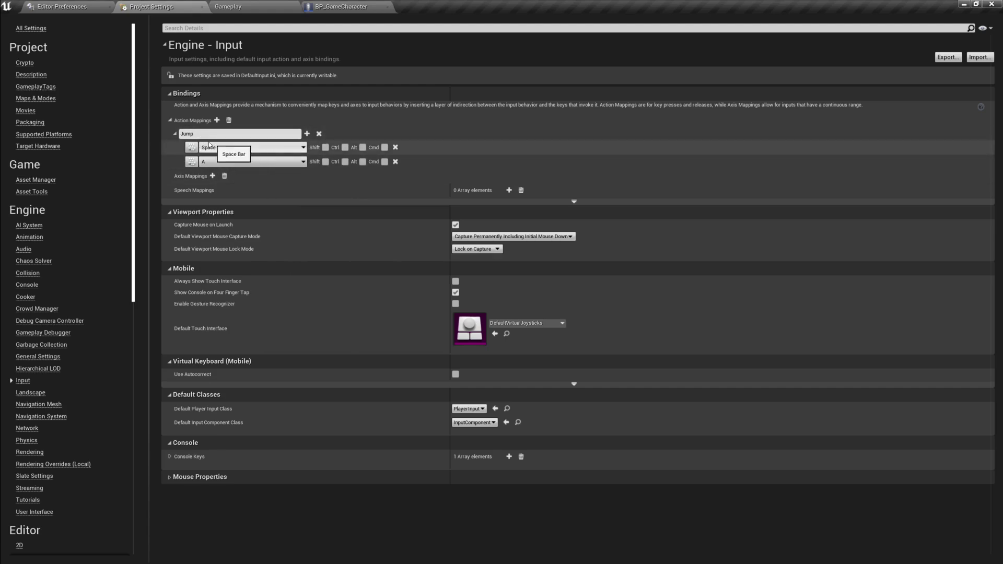
Remove the A key binding from the Jump action mapping
{"action": "left_click", "coordinate": [395, 161]}
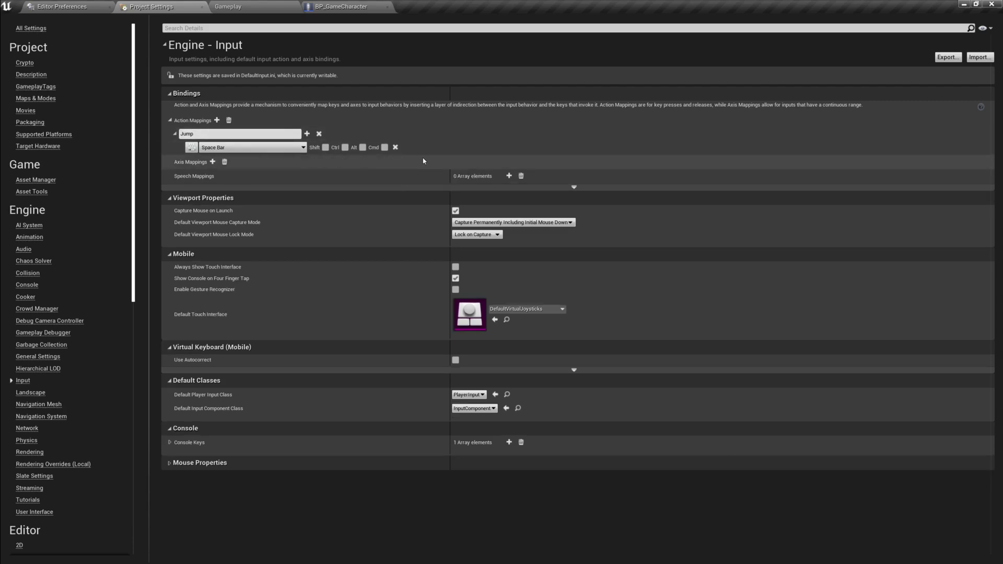
{"action": "left_click", "coordinate": [190, 133]}
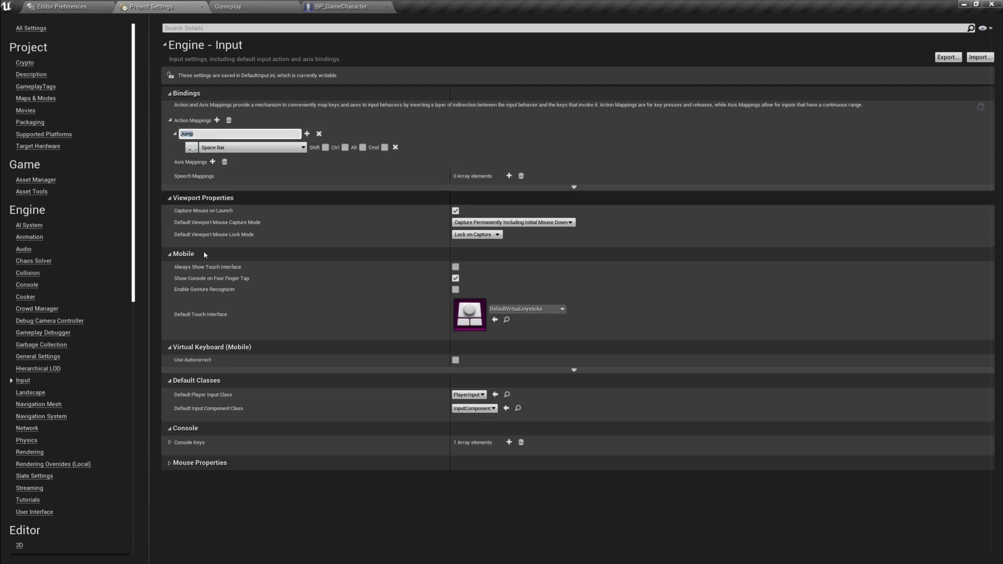
Add an axis mapping named Rotation Y
{"action": "left_click", "coordinate": [213, 161]}
{"action": "left_click", "coordinate": [174, 175]}
{"action": "left_click", "coordinate": [210, 175]}
{"action": "type", "text": "Ro"}
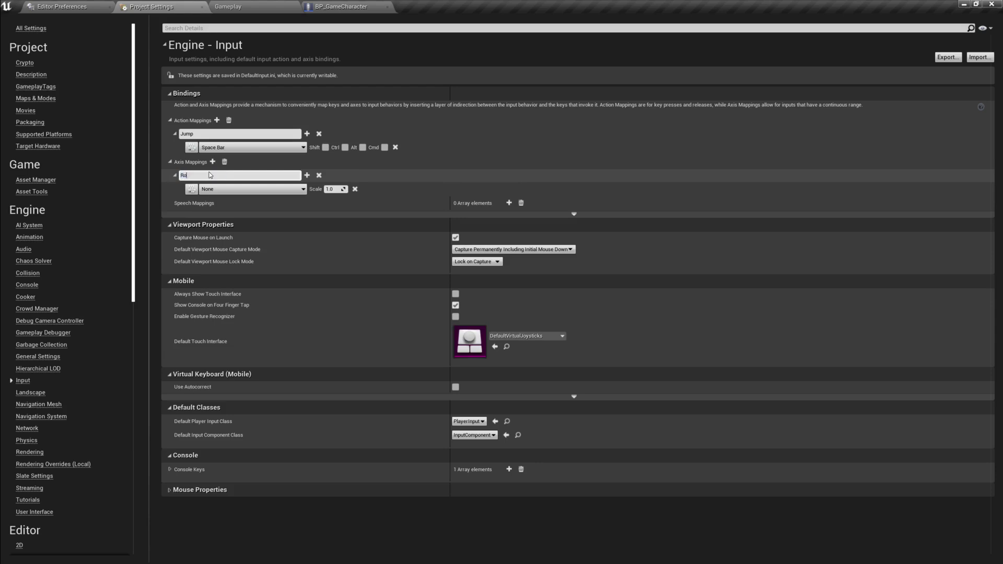
{"action": "type", "text": "tation Y"}
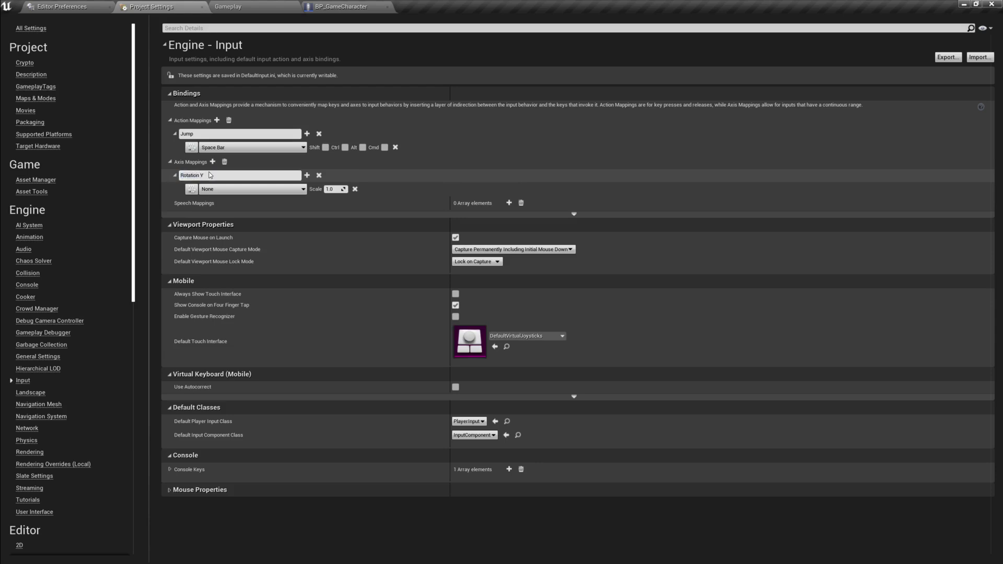
Bind the Rotation Y axis mapping to Mouse Y with a scale of -1.0
{"action": "left_click", "coordinate": [296, 191]}
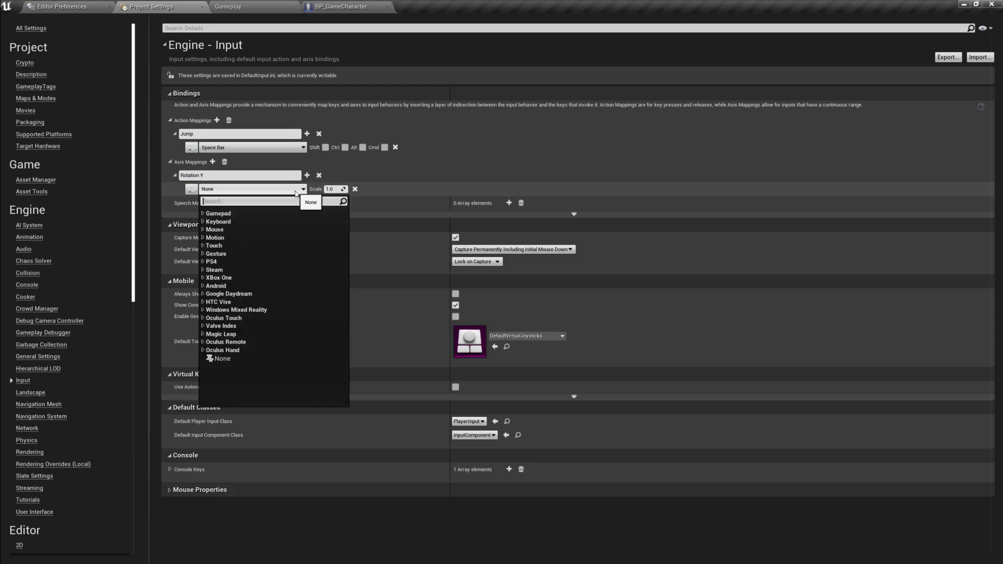
{"action": "type", "text": "mouse y"}
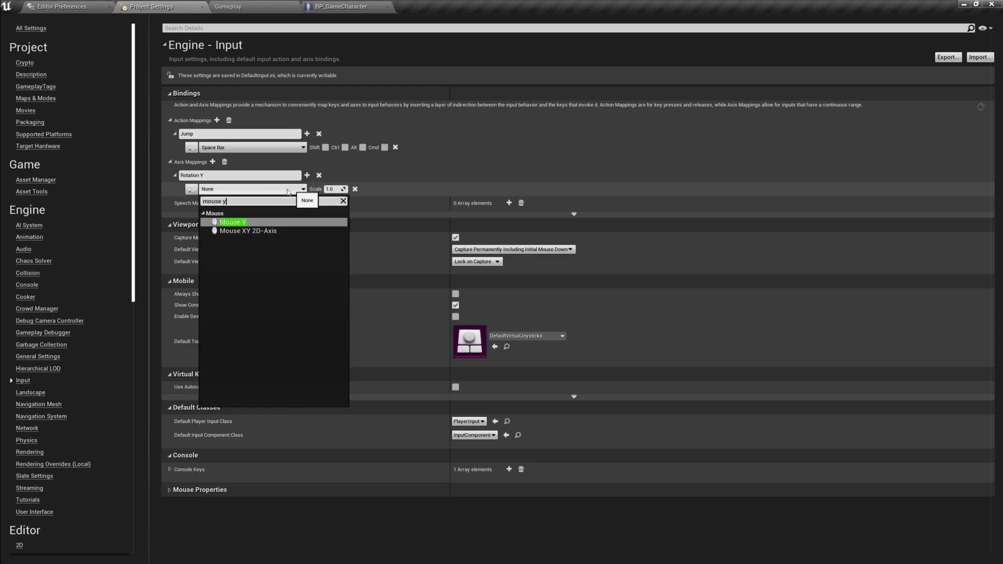
{"action": "key", "text": "Return"}
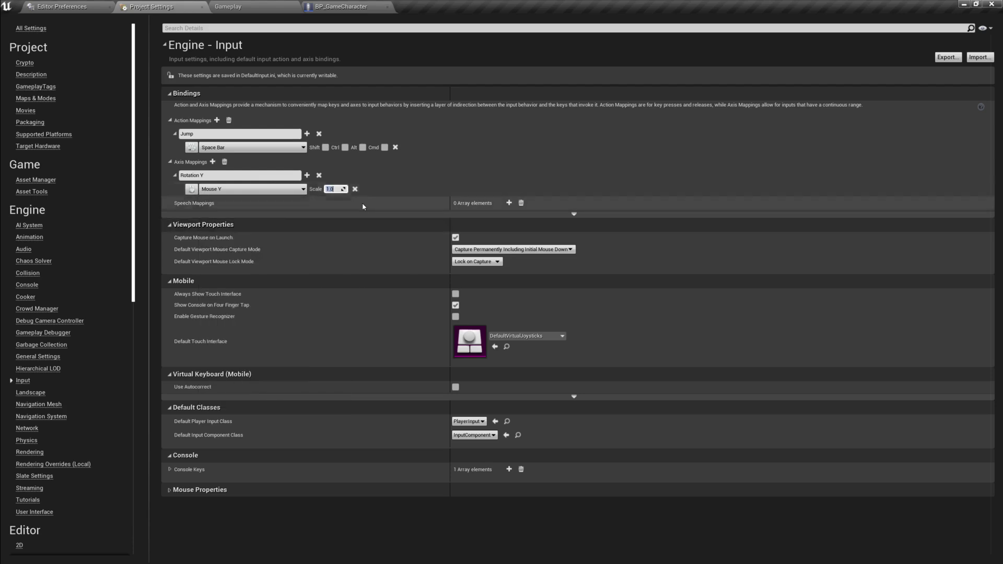
{"action": "type", "text": "-1.0"}
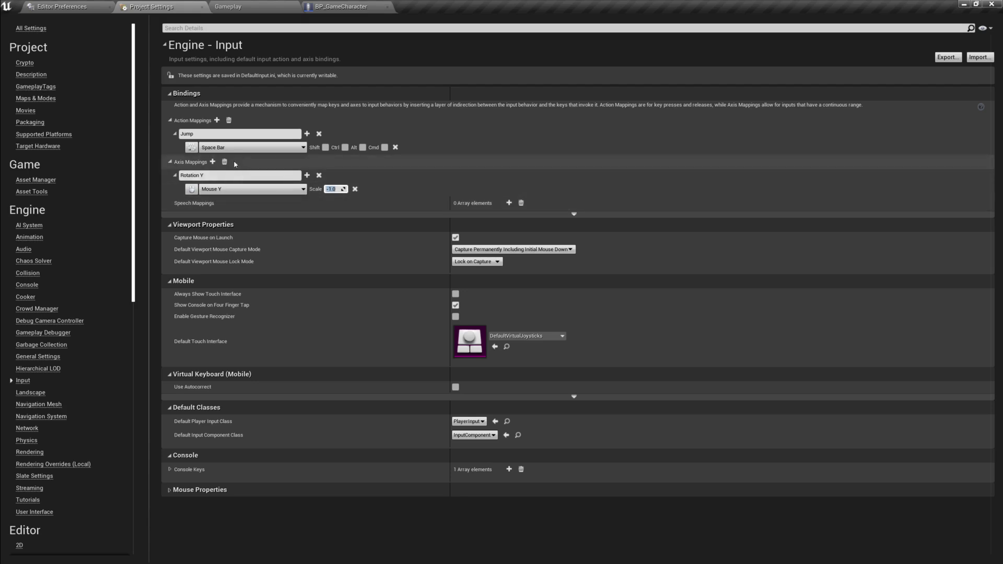
Add an axis mapping named Rotation X and bind it to Mouse X
{"action": "left_click", "coordinate": [213, 162]}
{"action": "left_click", "coordinate": [210, 203]}
{"action": "type", "text": "Rotation X"}
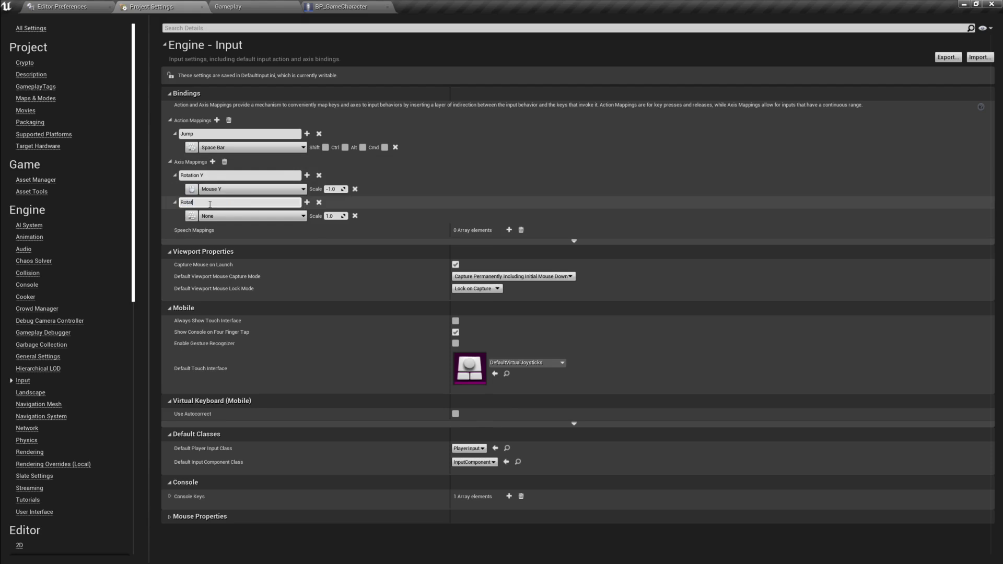
{"action": "left_click", "coordinate": [234, 216]}
{"action": "type", "text": "mouse x"}
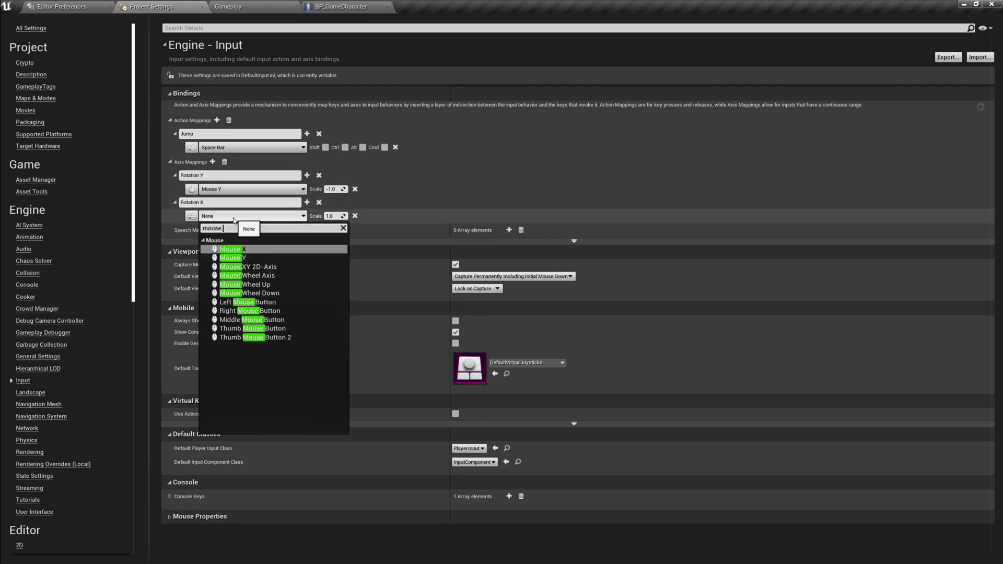
{"action": "left_click", "coordinate": [241, 249]}
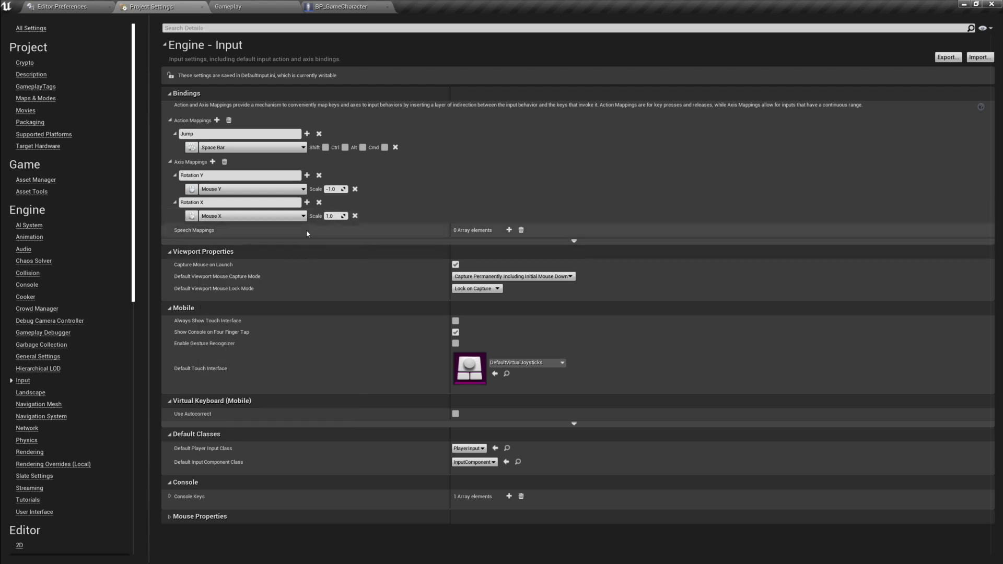
Add two more axis mappings and name them MoveForward and MoveRight
{"action": "left_click", "coordinate": [213, 161]}
{"action": "left_click", "coordinate": [212, 161]}
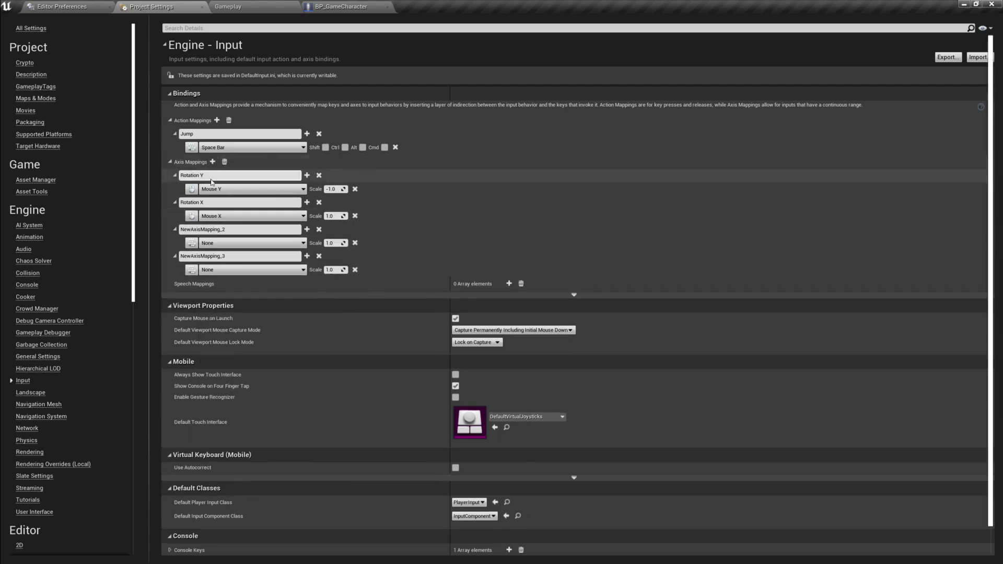
{"action": "left_click", "coordinate": [218, 230]}
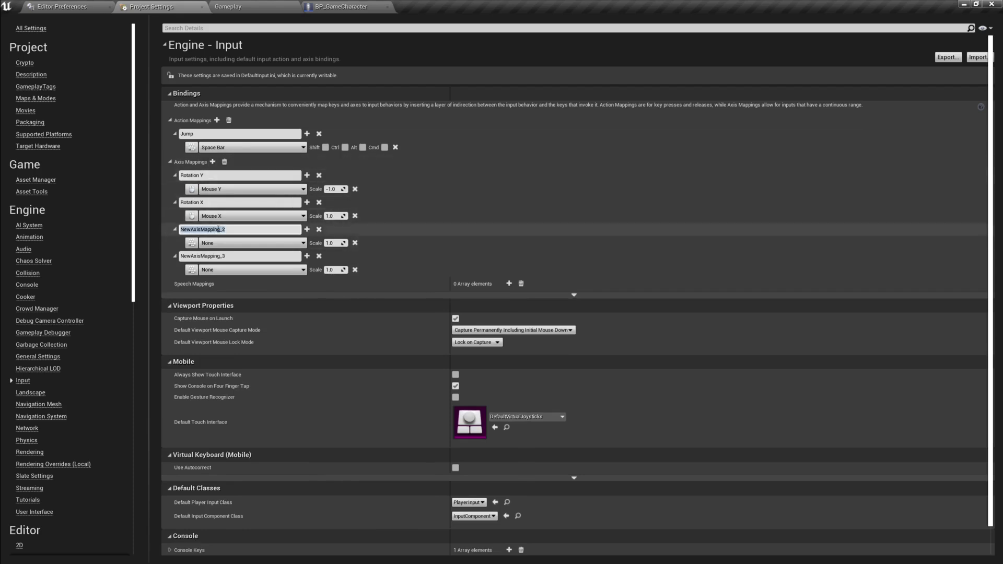
{"action": "type", "text": "MoveForward"}
{"action": "left_click", "coordinate": [219, 257]}
{"action": "type", "text": "MoveRight"}
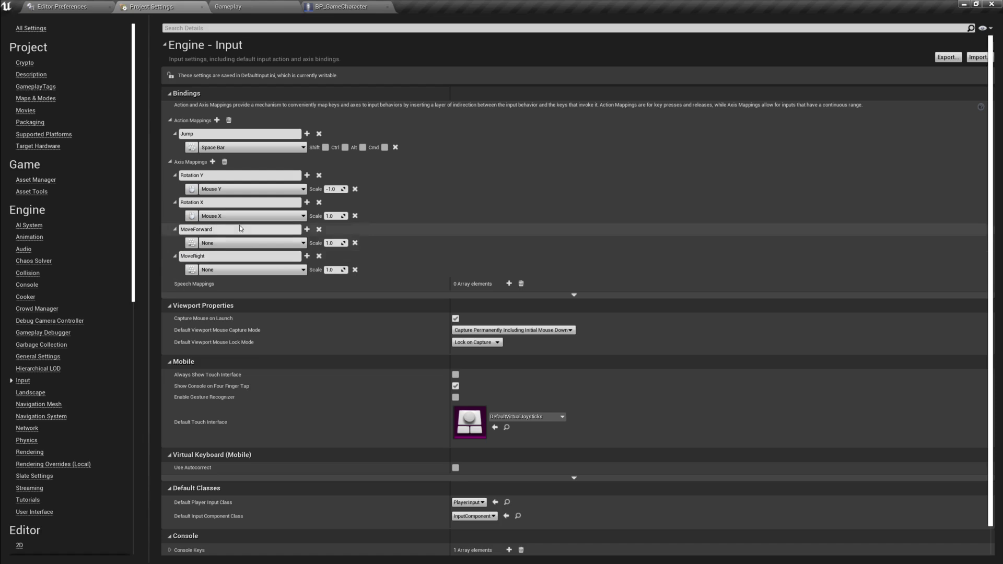
Add a second key slot to the MoveForward axis mapping and bind its first slot to the W key
{"action": "left_click", "coordinate": [306, 230]}
{"action": "left_click", "coordinate": [212, 256]}
{"action": "type", "text": "W"}
{"action": "left_click", "coordinate": [222, 328]}
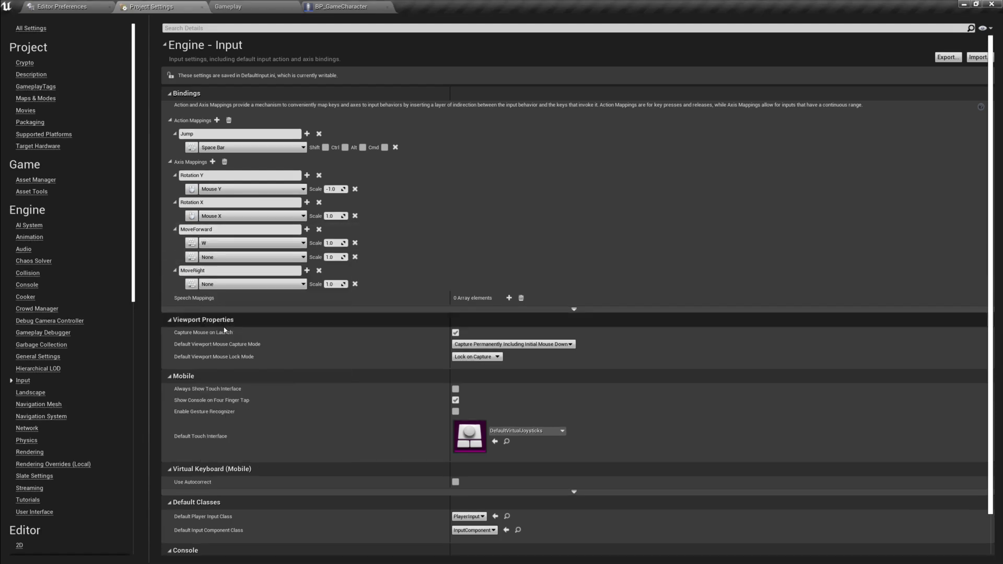
Bind MoveForward's second key slot to the S key with a scale of -1.0
{"action": "left_click", "coordinate": [234, 256]}
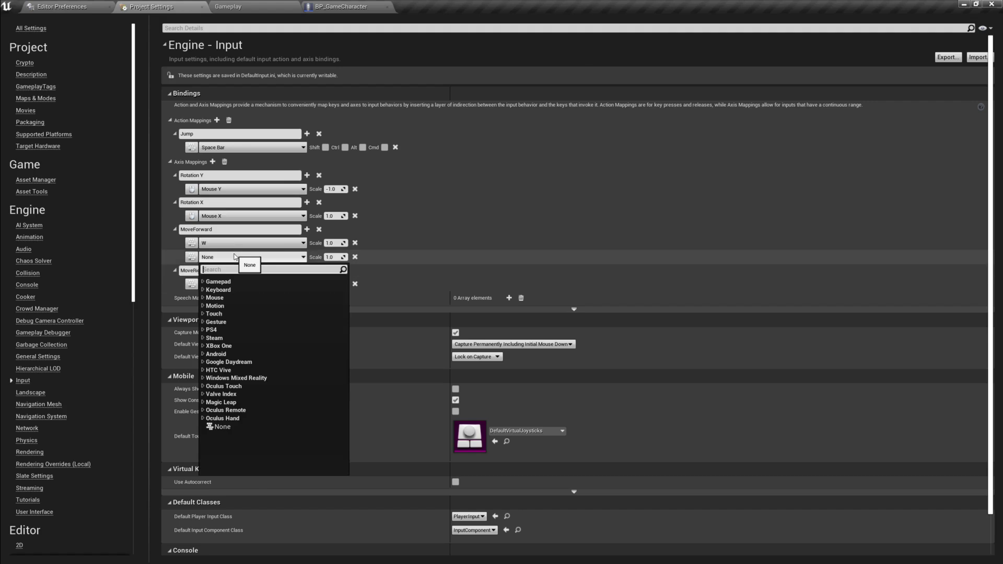
{"action": "type", "text": "S"}
{"action": "left_click", "coordinate": [211, 281]}
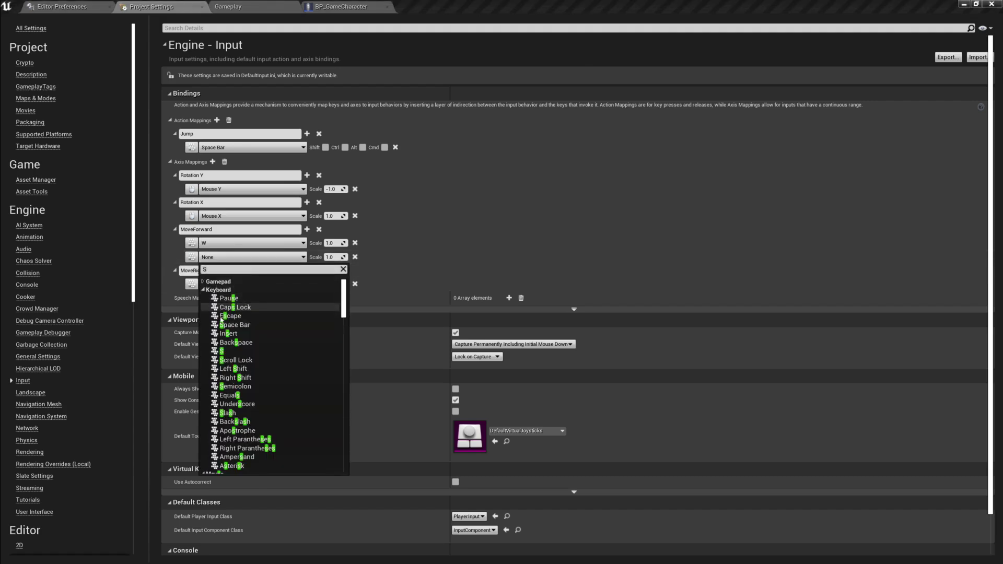
{"action": "left_click", "coordinate": [221, 351]}
{"action": "left_click", "coordinate": [330, 257]}
{"action": "type", "text": "-1.0"}
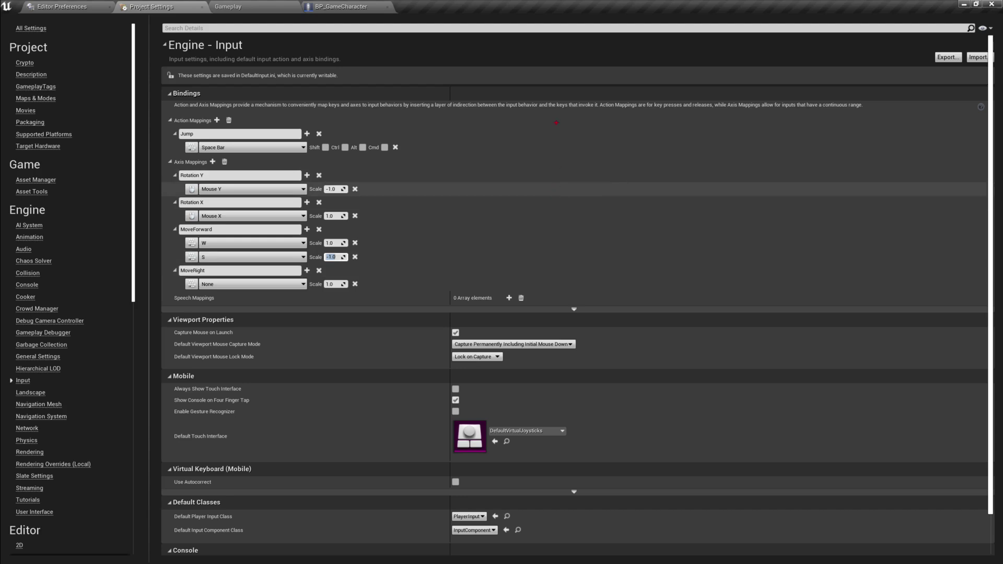
{"action": "left_click_drag", "start_coordinate": [487, 198], "coordinate": [747, 203]}
{"action": "left_click_drag", "start_coordinate": [619, 112], "coordinate": [612, 289]}
{"action": "left_click_drag", "start_coordinate": [619, 200], "coordinate": [670, 160]}
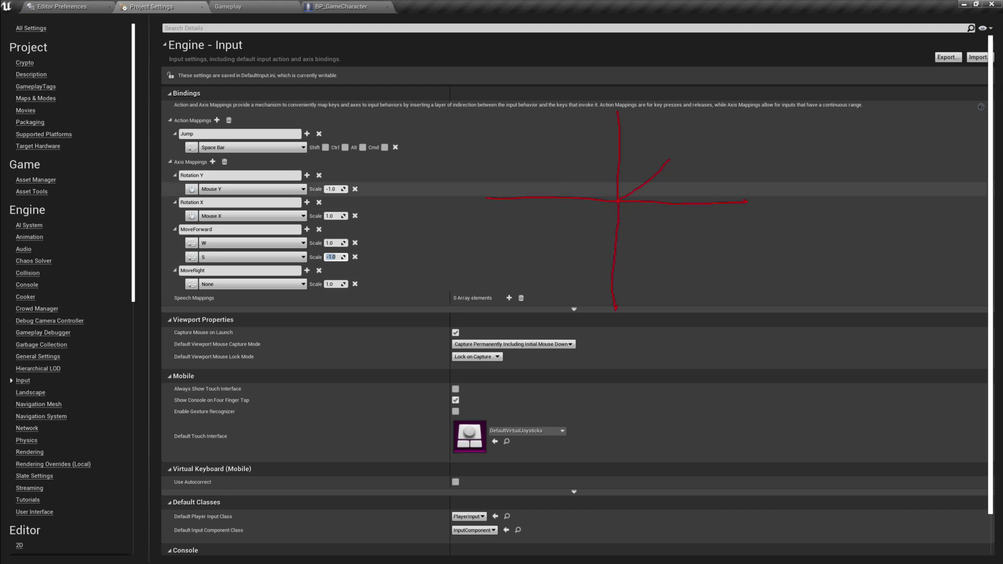
{"action": "left_click_drag", "start_coordinate": [742, 194], "coordinate": [758, 212]}
{"action": "left_click_drag", "start_coordinate": [619, 114], "coordinate": [627, 127]}
{"action": "left_click_drag", "start_coordinate": [617, 203], "coordinate": [508, 287]}
{"action": "left_click_drag", "start_coordinate": [670, 128], "coordinate": [662, 139]}
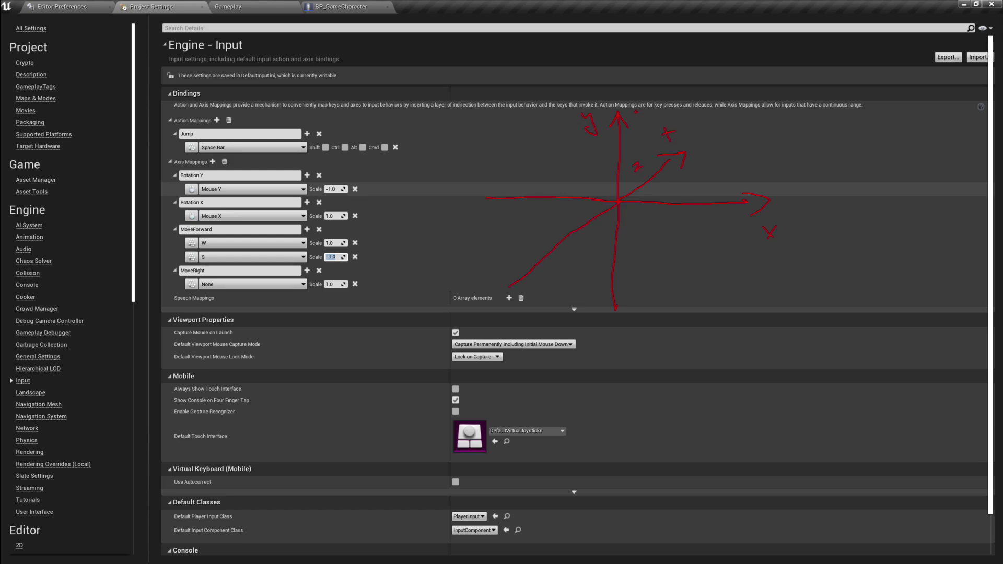
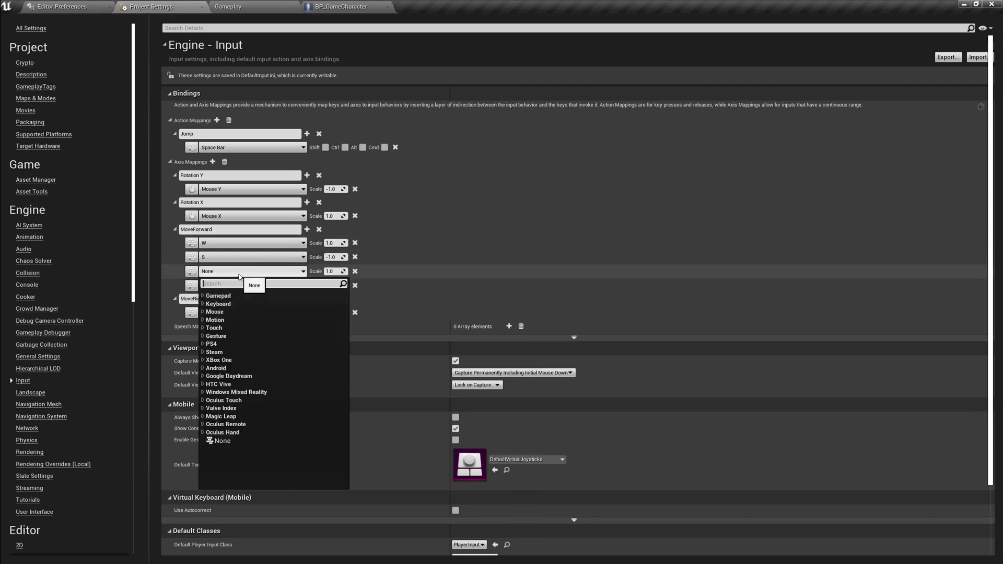
{"action": "type", "text": "Up"}
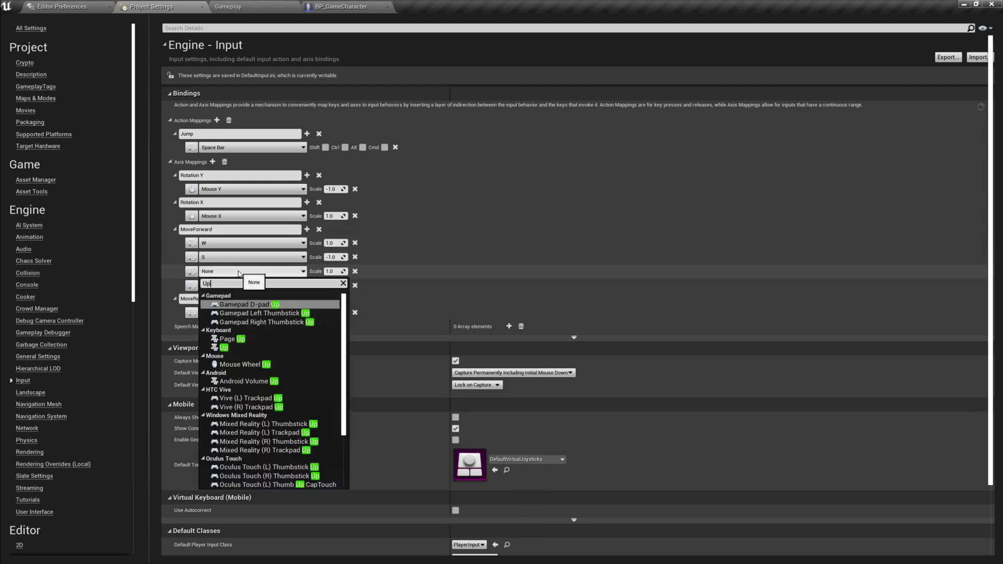
{"action": "type", "text": " arr"}
{"action": "key", "text": "BackSpace"}
{"action": "key", "text": "BackSpace"}
{"action": "key", "text": "BackSpace"}
{"action": "key", "text": "BackSpace"}
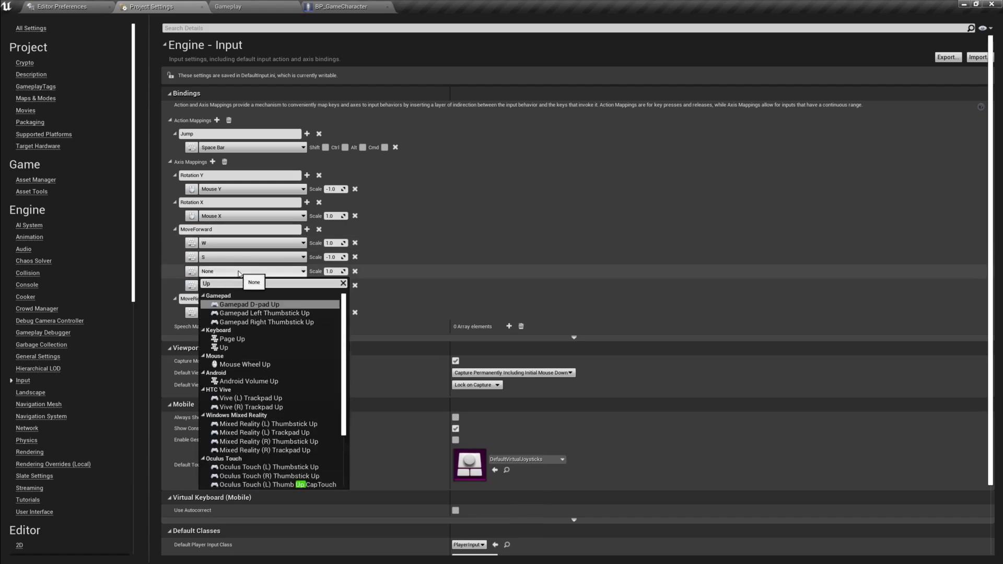
{"action": "type", "text": "AR"}
{"action": "key", "text": "BackSpace"}
{"action": "key", "text": "BackSpace"}
{"action": "key", "text": "BackSpace"}
{"action": "type", "text": "arro"}
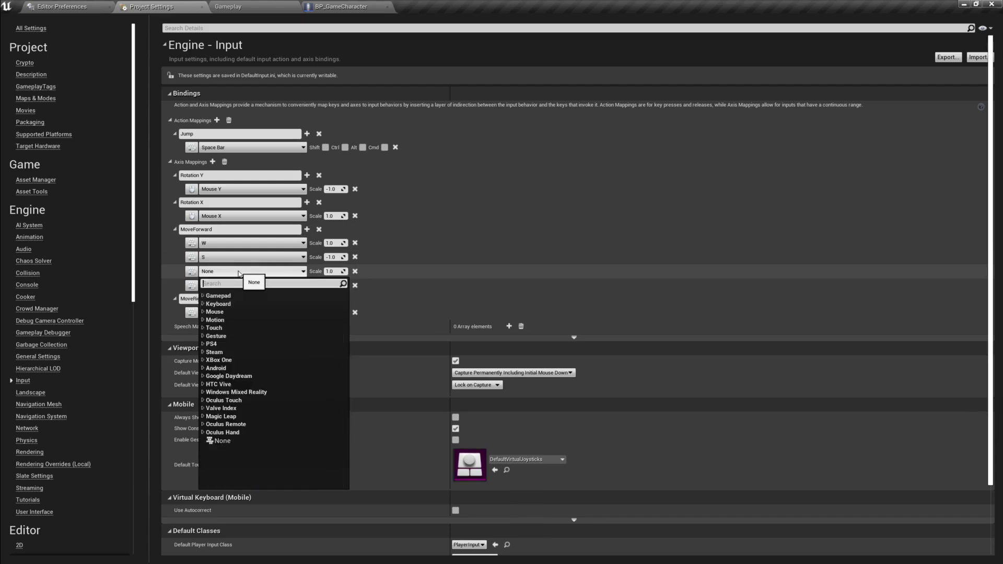
{"action": "key", "text": "BackSpace"}
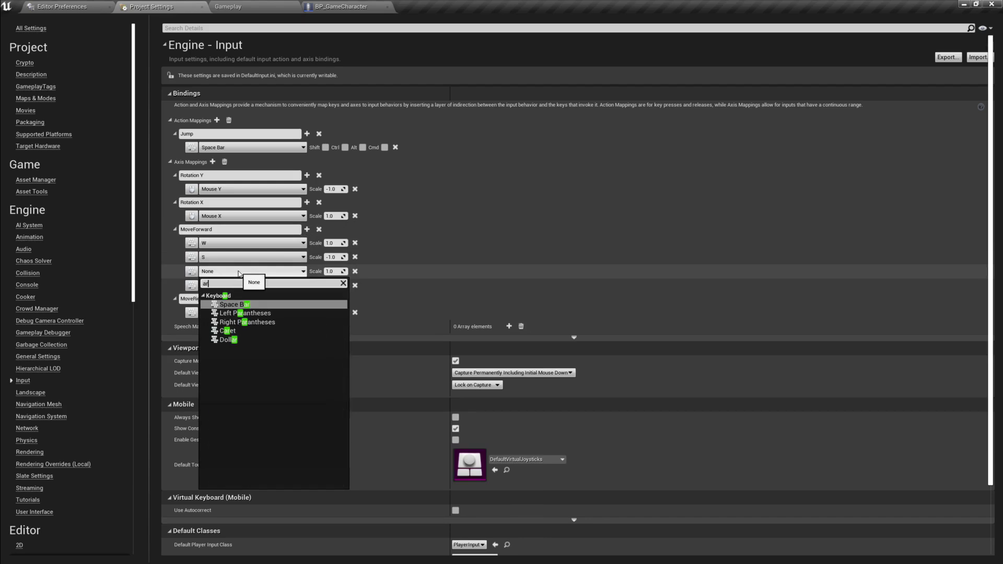
{"action": "key", "text": "BackSpace"}
{"action": "key", "text": "BackSpace"}
Bind MoveForward's third key slot to the keyboard Up key and its fourth slot to the Down key with a scale of -1.0
{"action": "type", "text": "Up"}
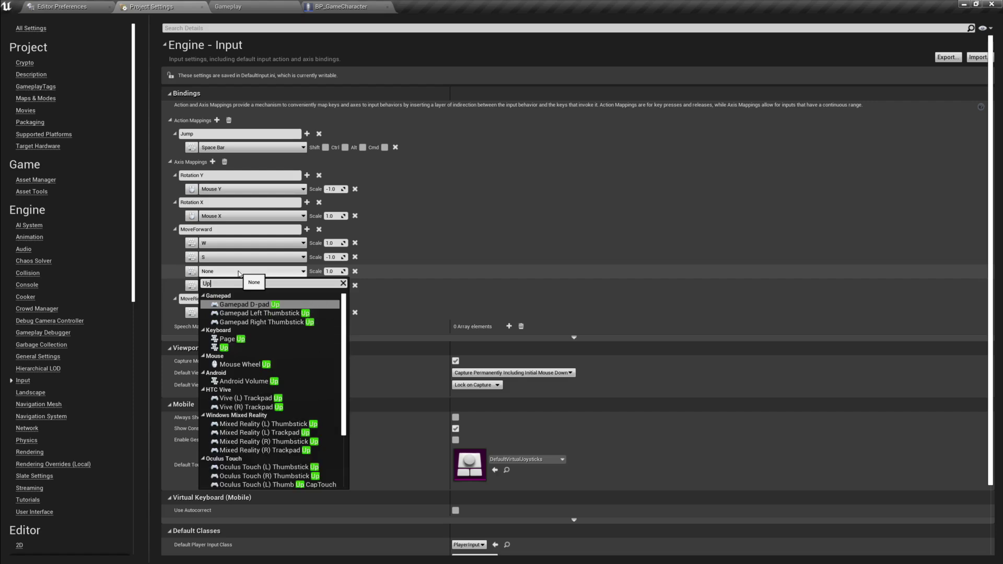
{"action": "left_click", "coordinate": [225, 348]}
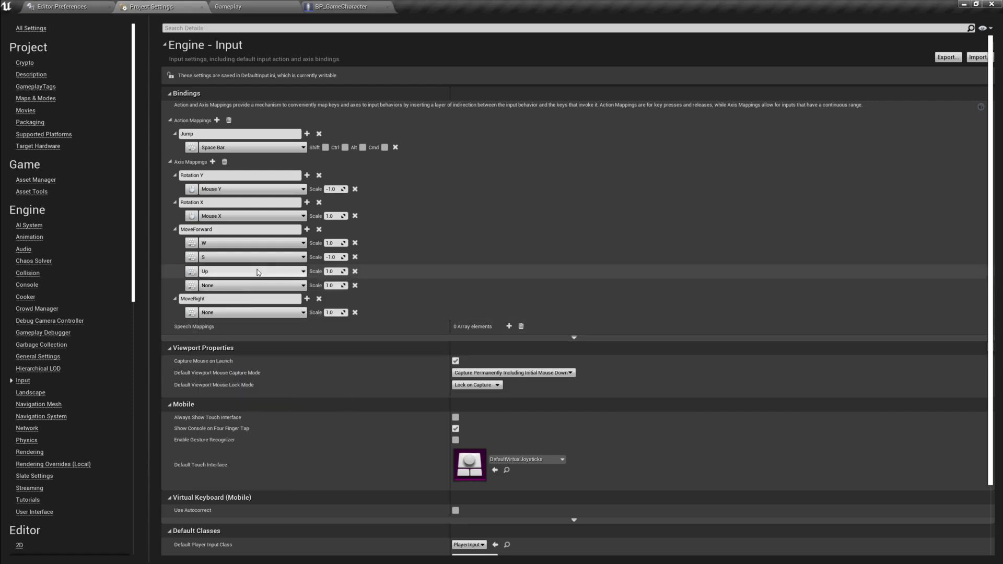
{"action": "left_click", "coordinate": [263, 285]}
{"action": "type", "text": "Down"}
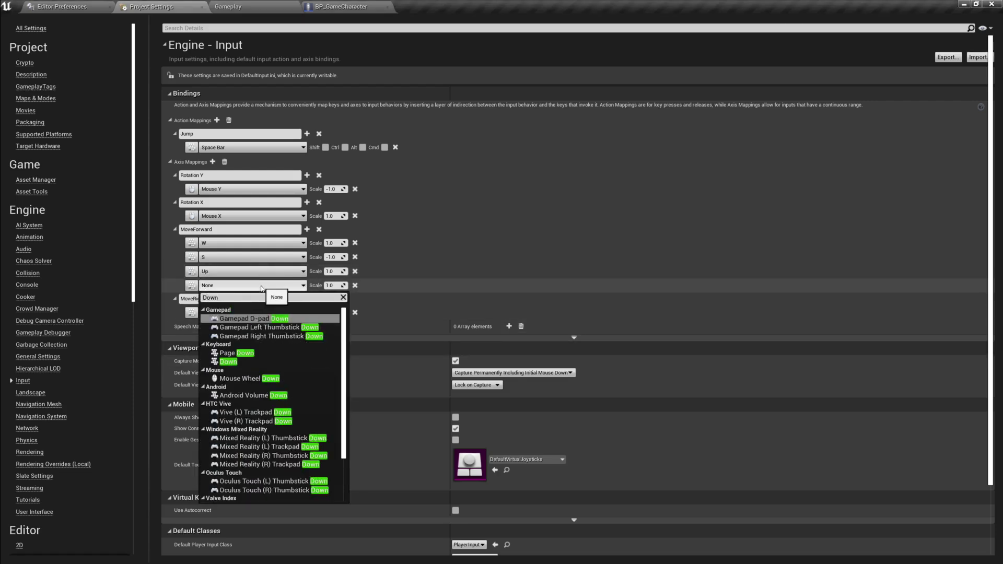
{"action": "left_click", "coordinate": [229, 362]}
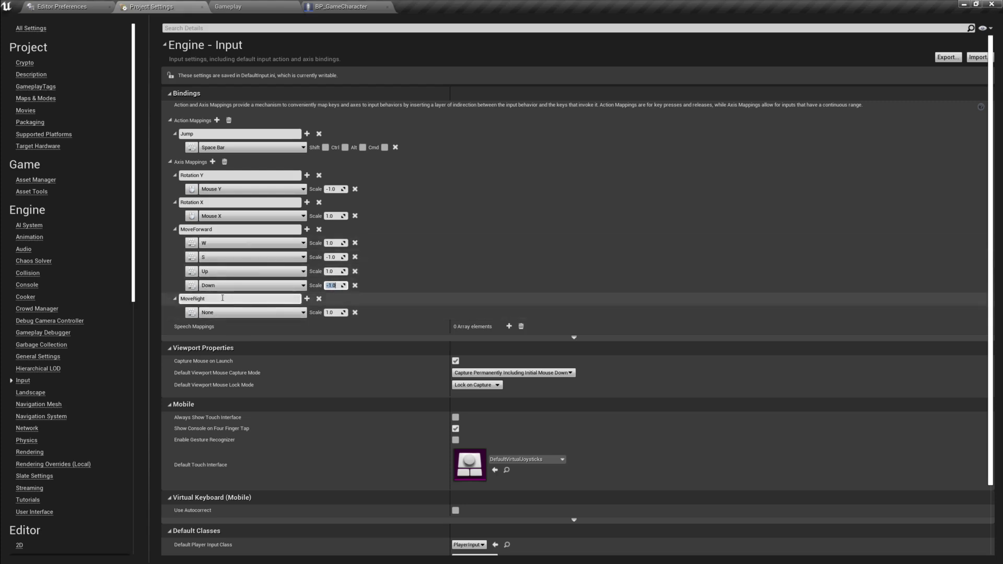
Add three more key slots to the MoveRight axis mapping and bind its first slot to the A key with a scale of -1.0
{"action": "left_click", "coordinate": [307, 298]}
{"action": "left_click", "coordinate": [307, 298]}
{"action": "left_click", "coordinate": [307, 298]}
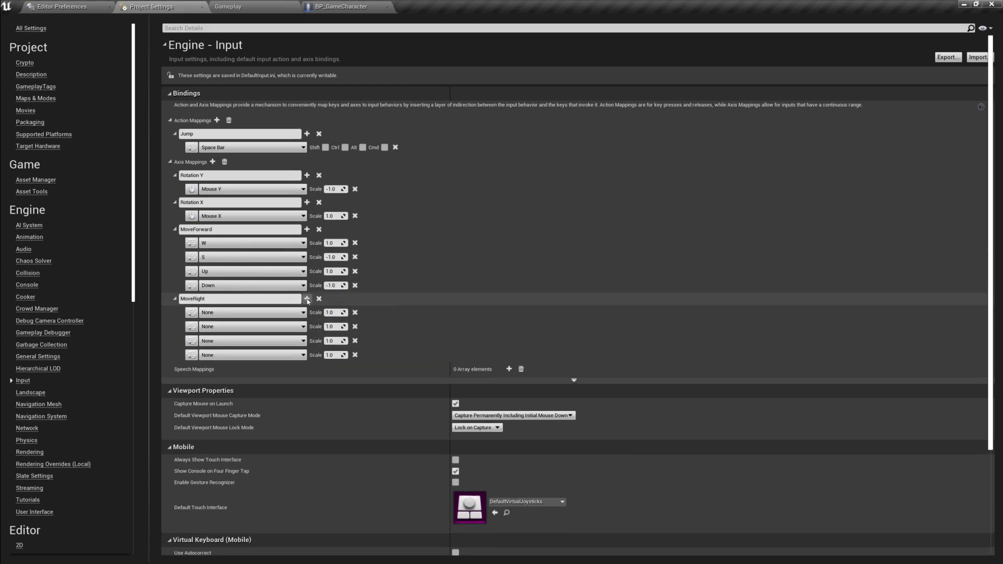
{"action": "left_click", "coordinate": [225, 327]}
{"action": "type", "text": "A"}
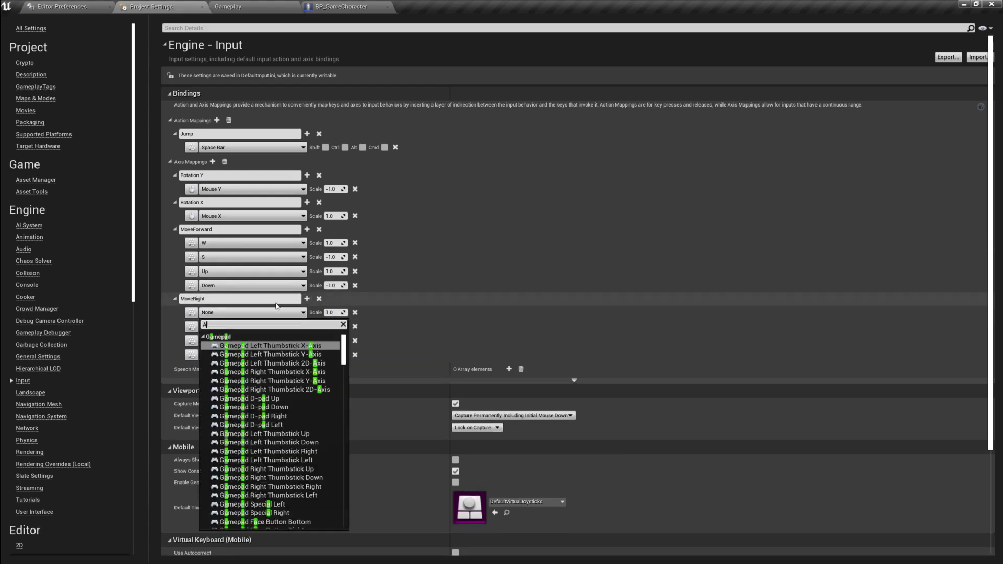
{"action": "left_click", "coordinate": [203, 337]}
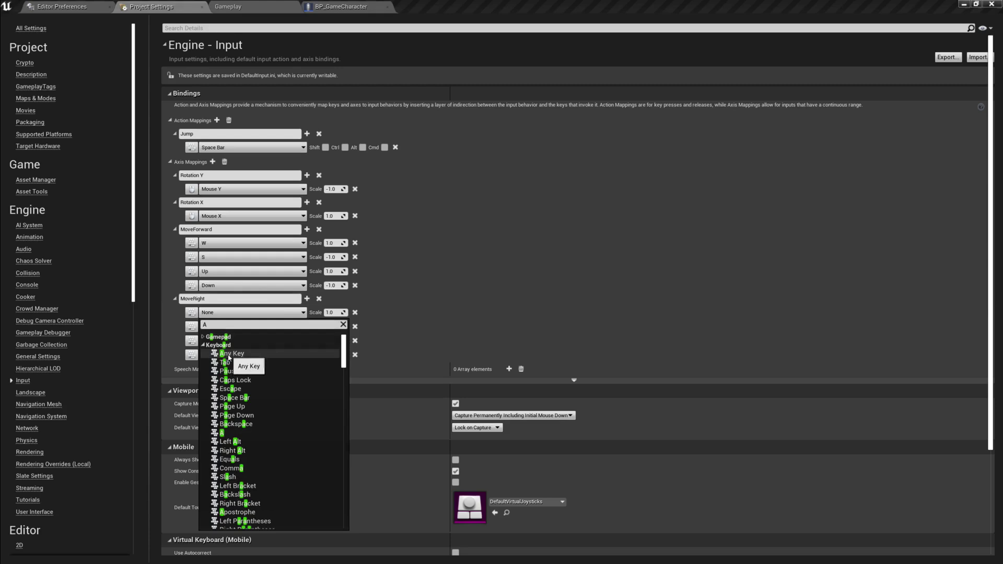
{"action": "left_click", "coordinate": [224, 433]}
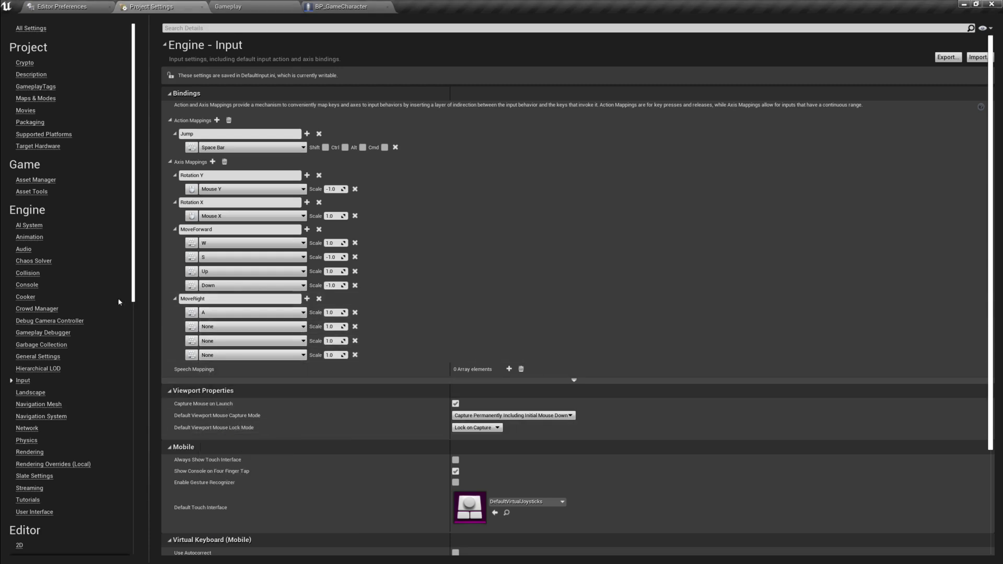
{"action": "left_click", "coordinate": [332, 313]}
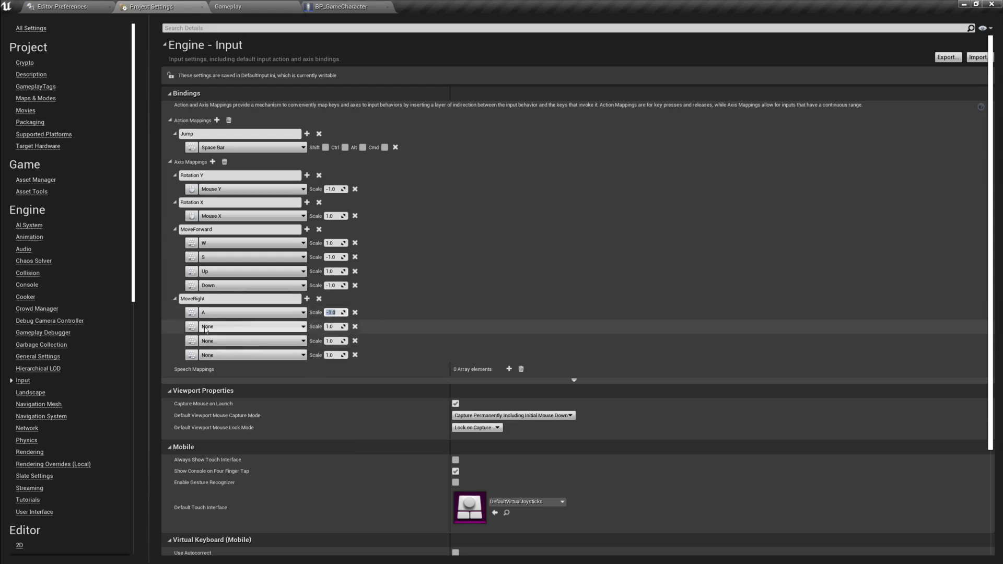
Bind MoveRight's second key slot to the D key, keeping a scale of 1.0
{"action": "left_click", "coordinate": [222, 340]}
{"action": "type", "text": "D"}
{"action": "scroll", "coordinate": [221, 365], "scroll_direction": "down", "scroll_amount": 5}
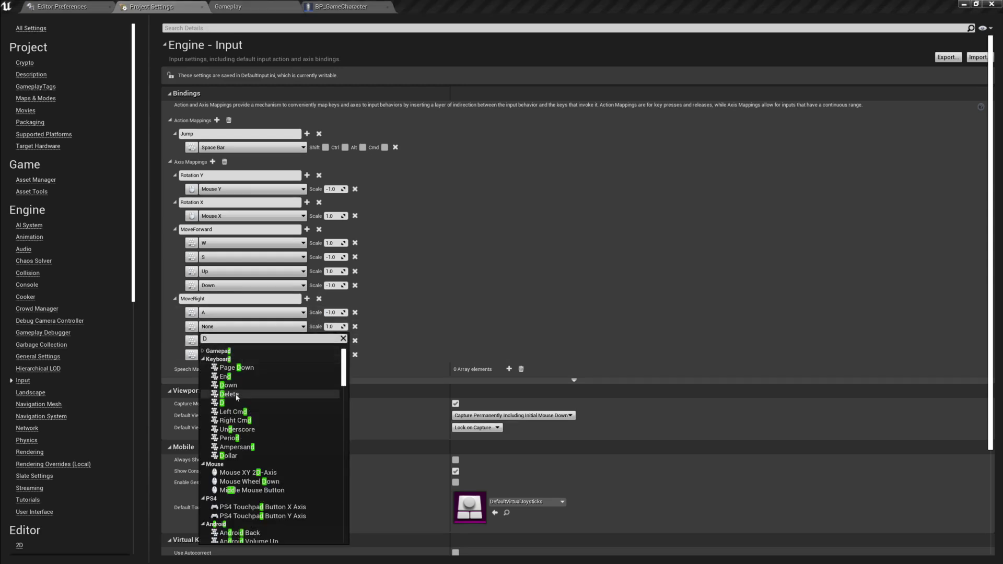
{"action": "left_click", "coordinate": [230, 403]}
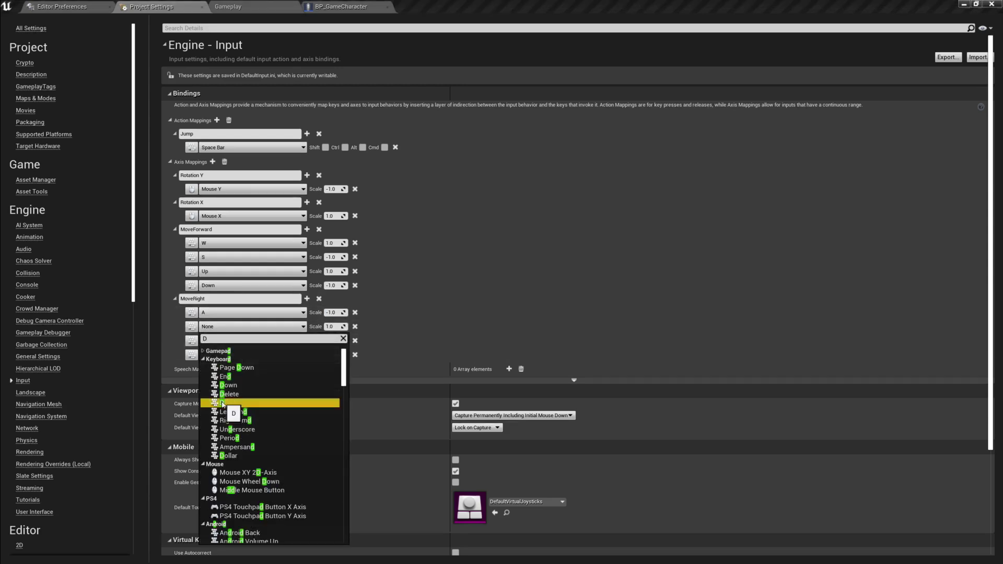
{"action": "left_click", "coordinate": [332, 326]}
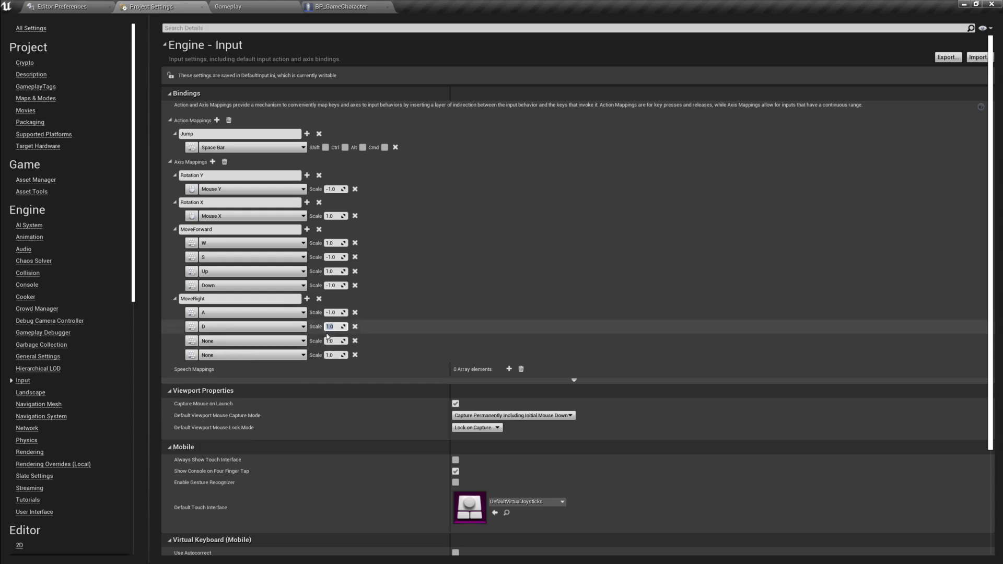
Bind MoveRight's third key slot to the keyboard Left key with a scale of -1.0
{"action": "left_click", "coordinate": [277, 342]}
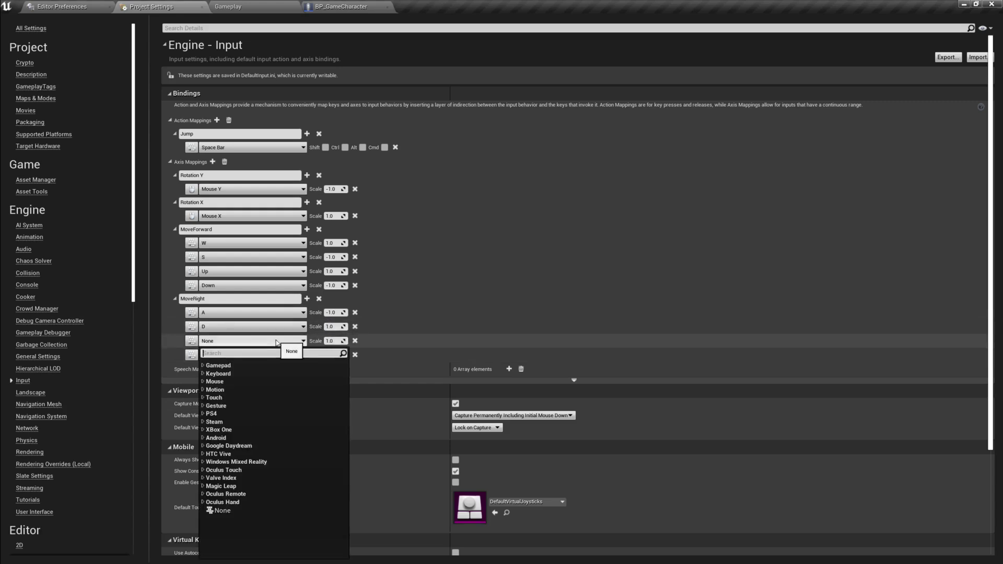
{"action": "type", "text": "left"}
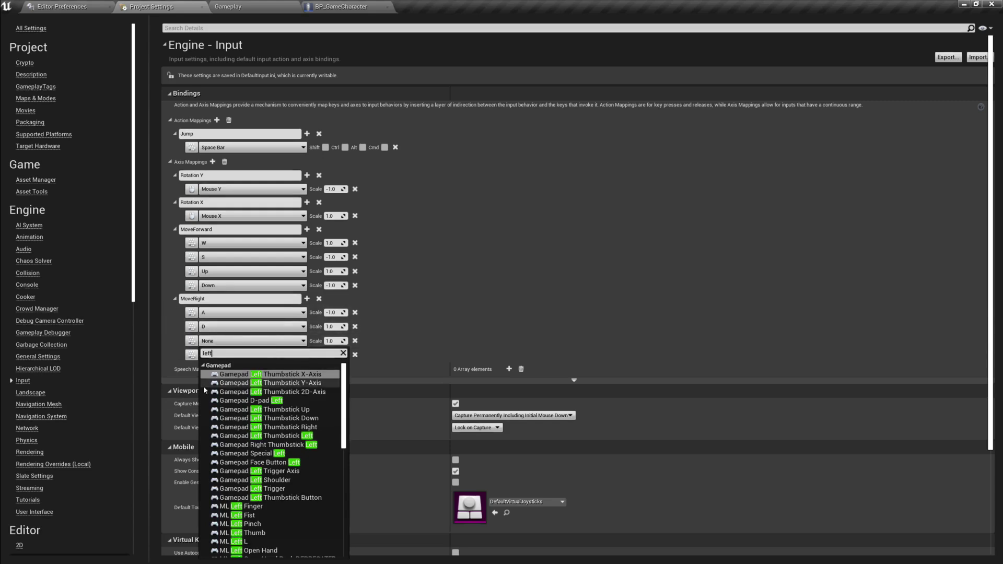
{"action": "left_click", "coordinate": [204, 365]}
{"action": "left_click", "coordinate": [238, 390]}
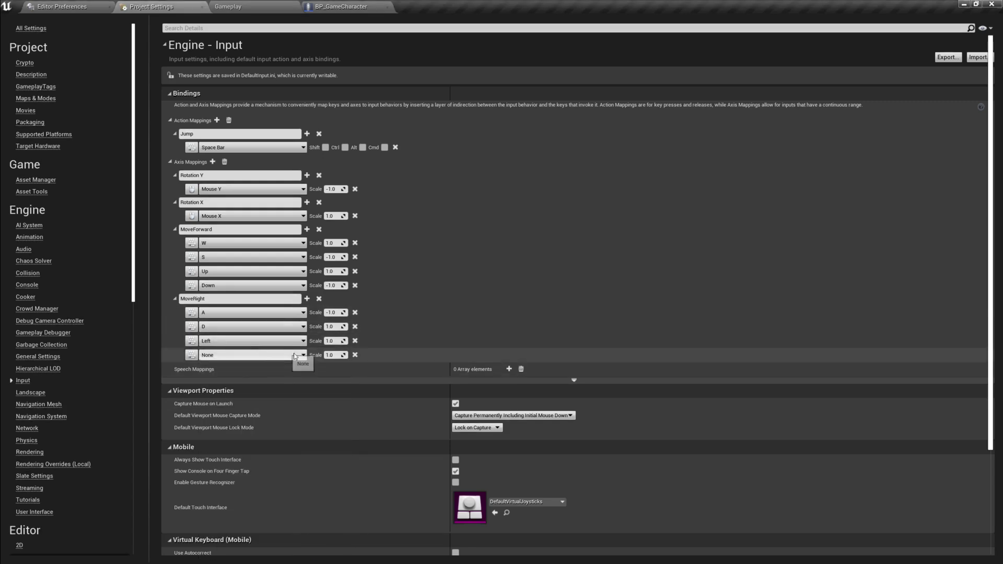
{"action": "type", "text": "-1"}
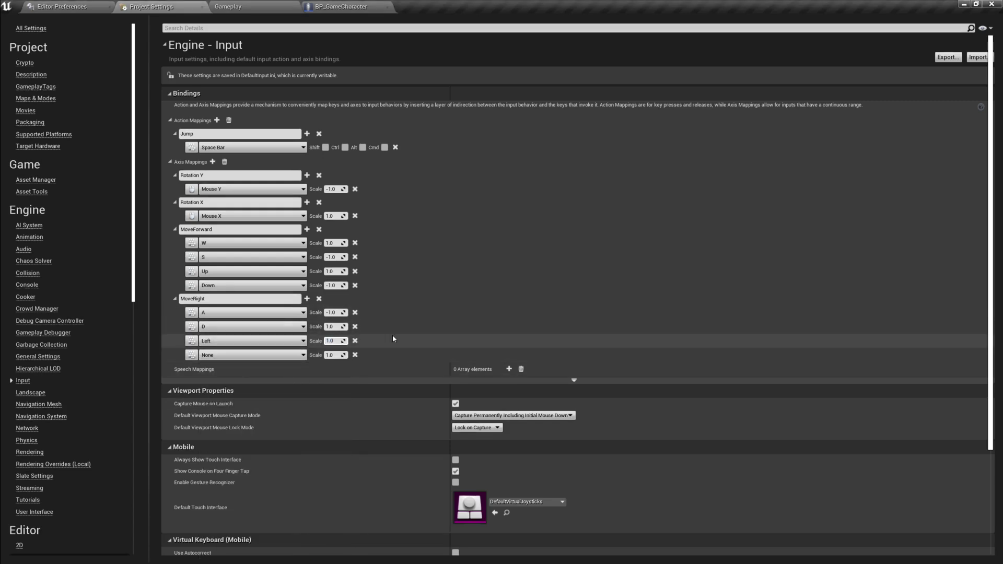
{"action": "key", "text": "Return"}
Bind MoveRight's fourth key slot to the keyboard Right key
{"action": "left_click", "coordinate": [260, 355]}
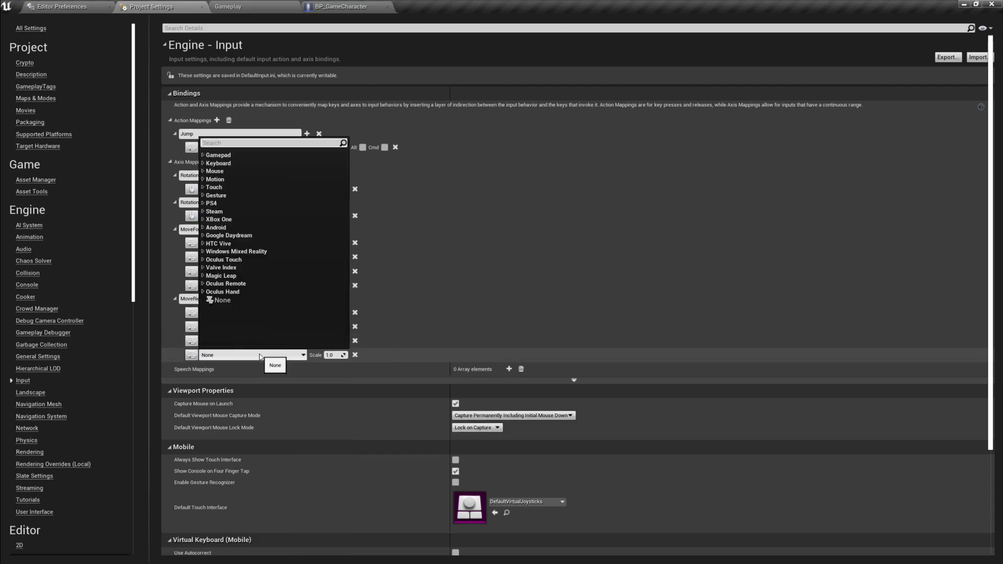
{"action": "type", "text": "Right"}
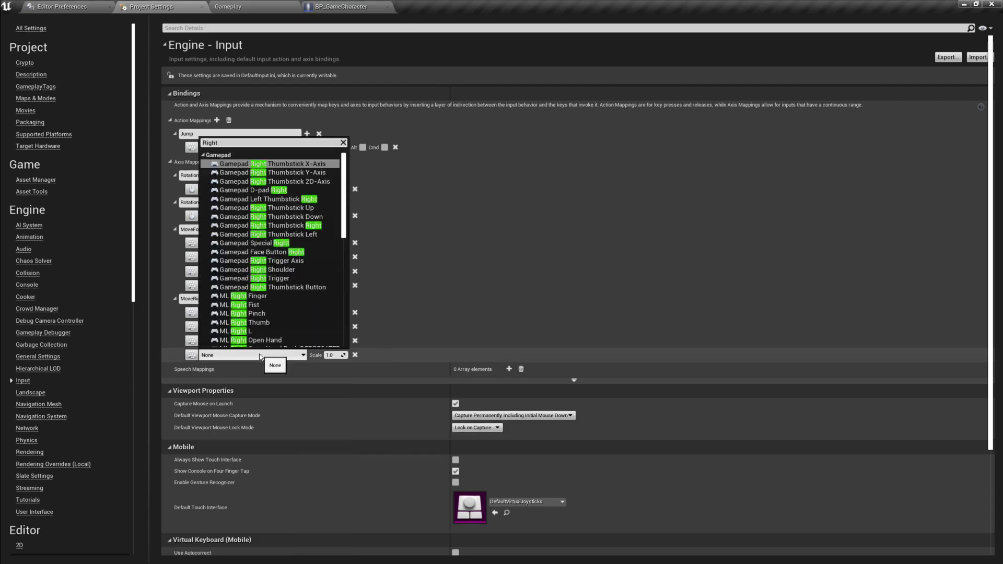
{"action": "left_click", "coordinate": [204, 155]}
{"action": "left_click", "coordinate": [228, 172]}
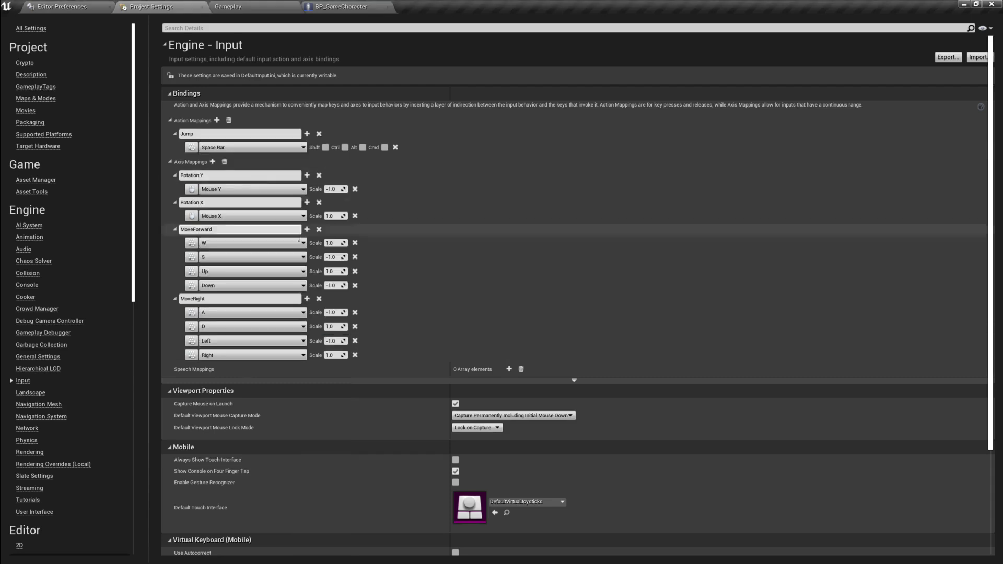